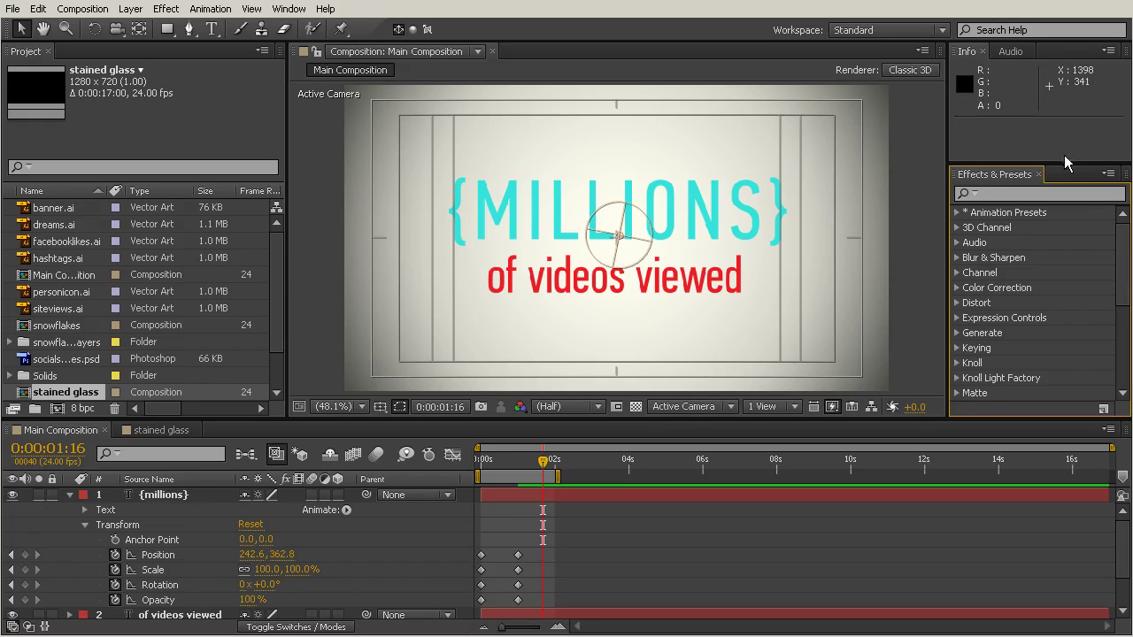
Step: Make the Effects & Presets panel taller and expand Animation Presets through the Text folder to its Animate In presets
left_click_drag(1065, 165, 1065, 126)
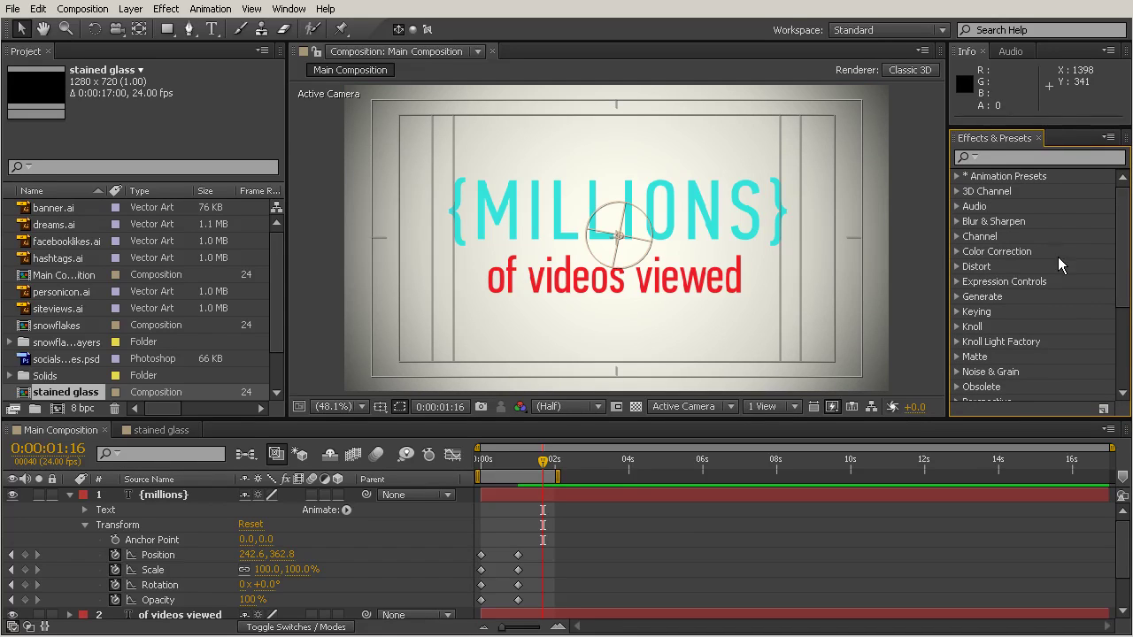
mouse_move(1124, 212)
left_mouse_down()
mouse_move(1124, 319)
mouse_move(1117, 200)
left_mouse_up()
left_click(956, 177)
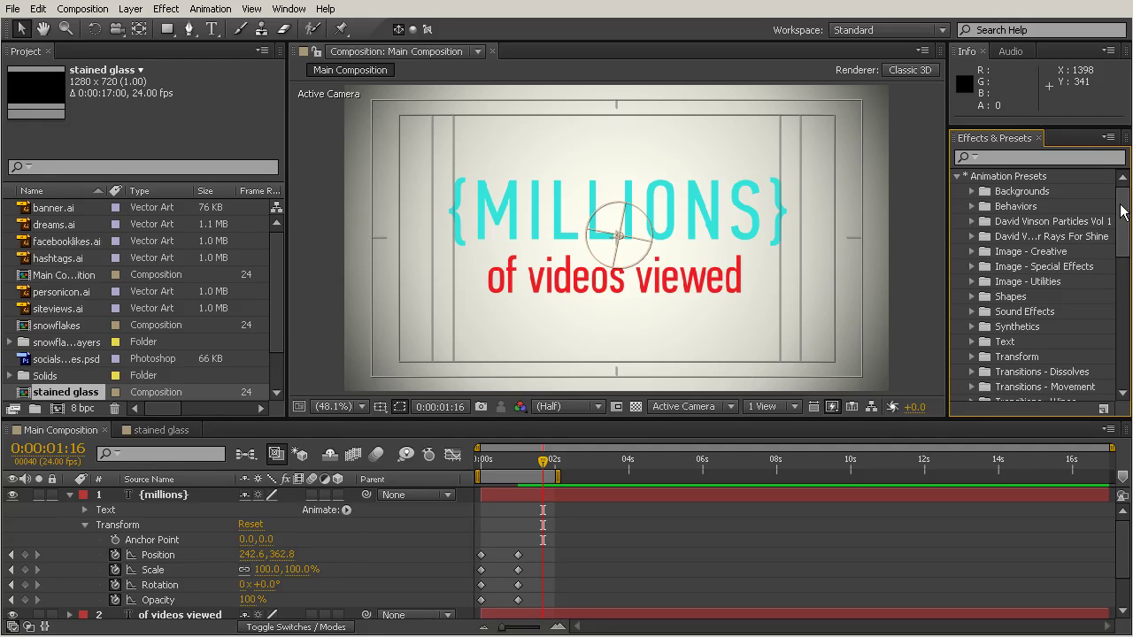
scroll(1120, 228, "down", 3)
left_click_drag(1120, 232, 1127, 206)
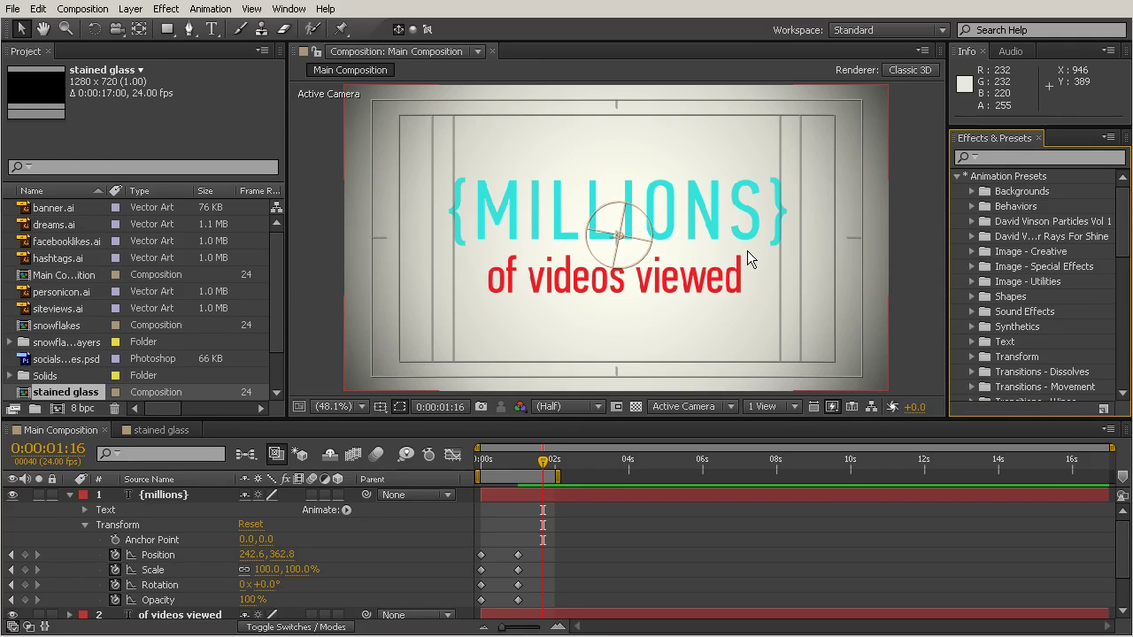
left_click(972, 343)
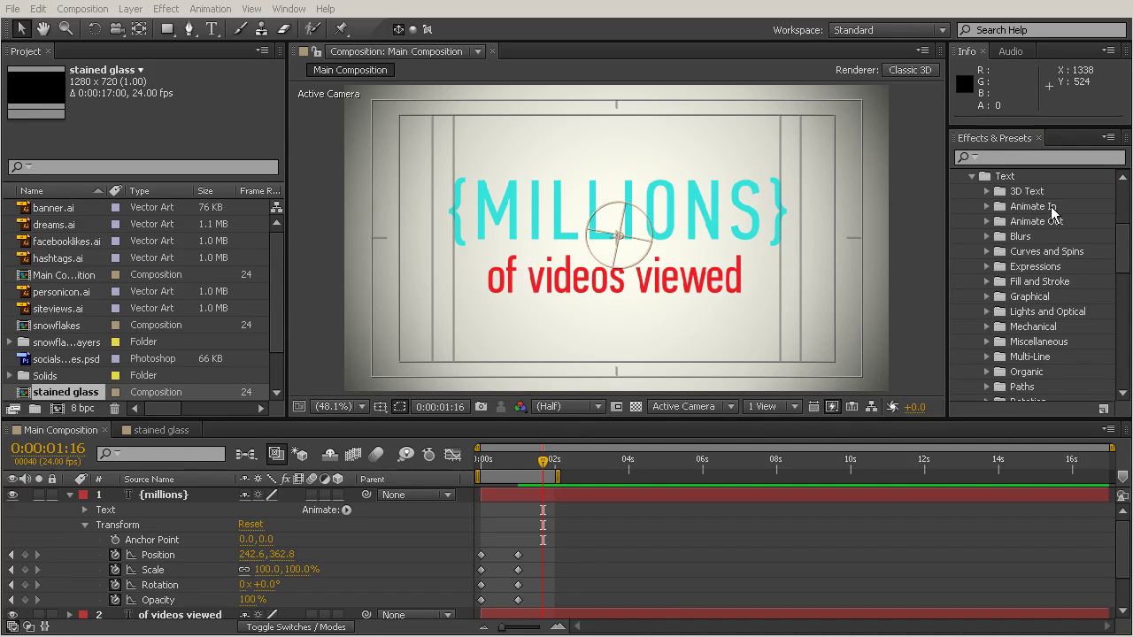
left_click(987, 206)
scroll(1025, 239, "down", 1)
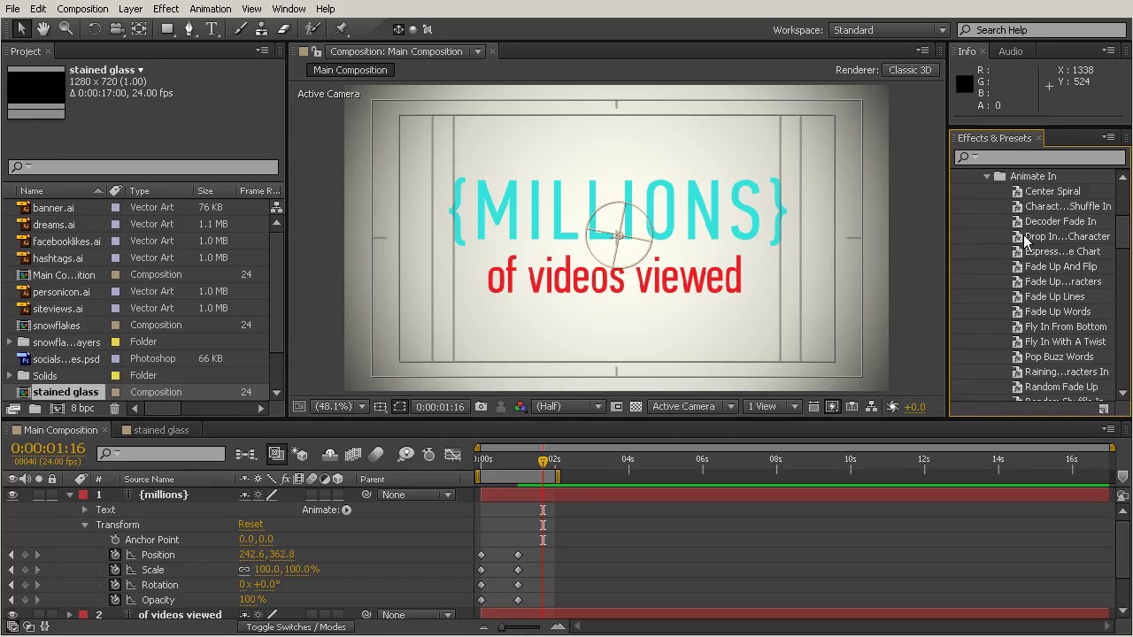
Step: Examine the Animate In text presets, widening the Effects & Presets panel so their full names can be read
left_click_drag(1121, 232, 1120, 200)
scroll(1120, 200, "down", 10)
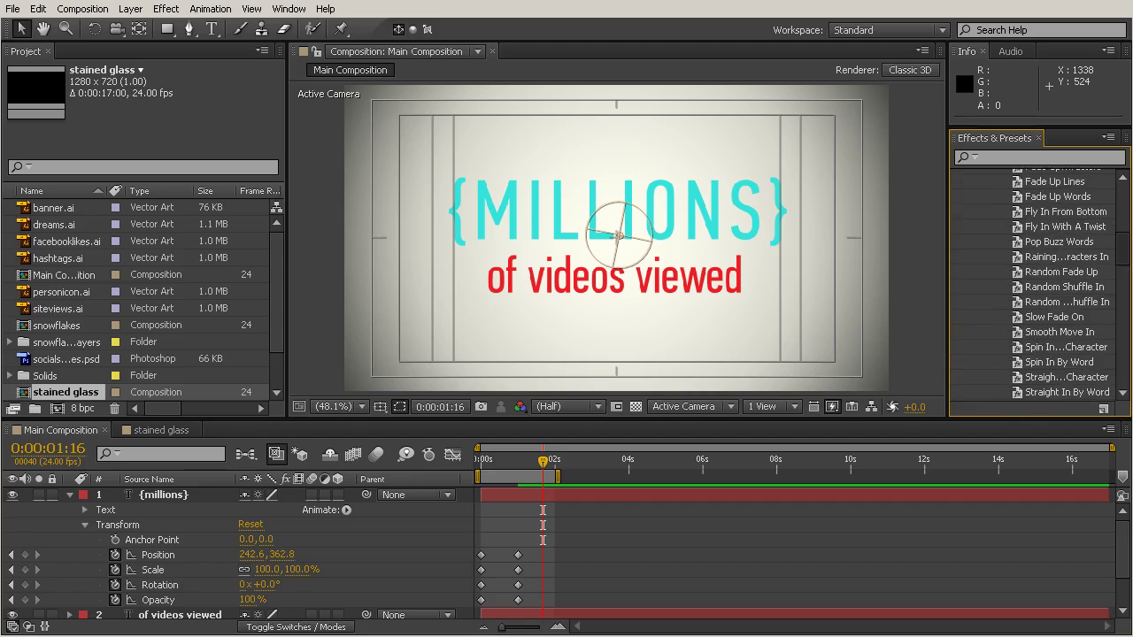
scroll(1127, 224, "down", 3)
scroll(1127, 223, "up", 10)
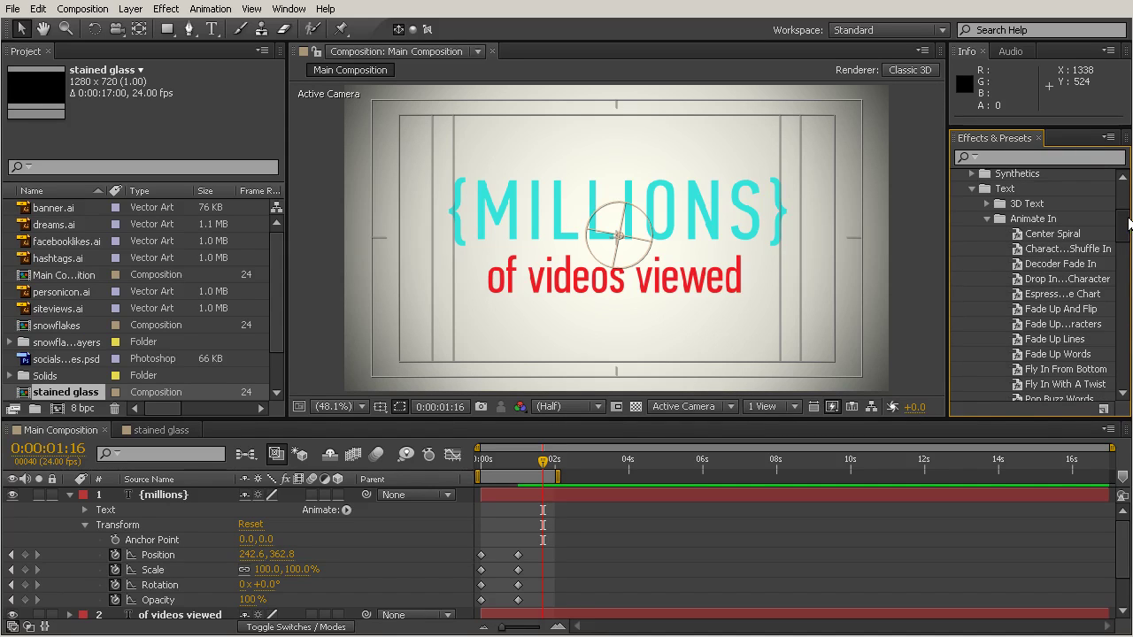
scroll(1126, 223, "up", 1)
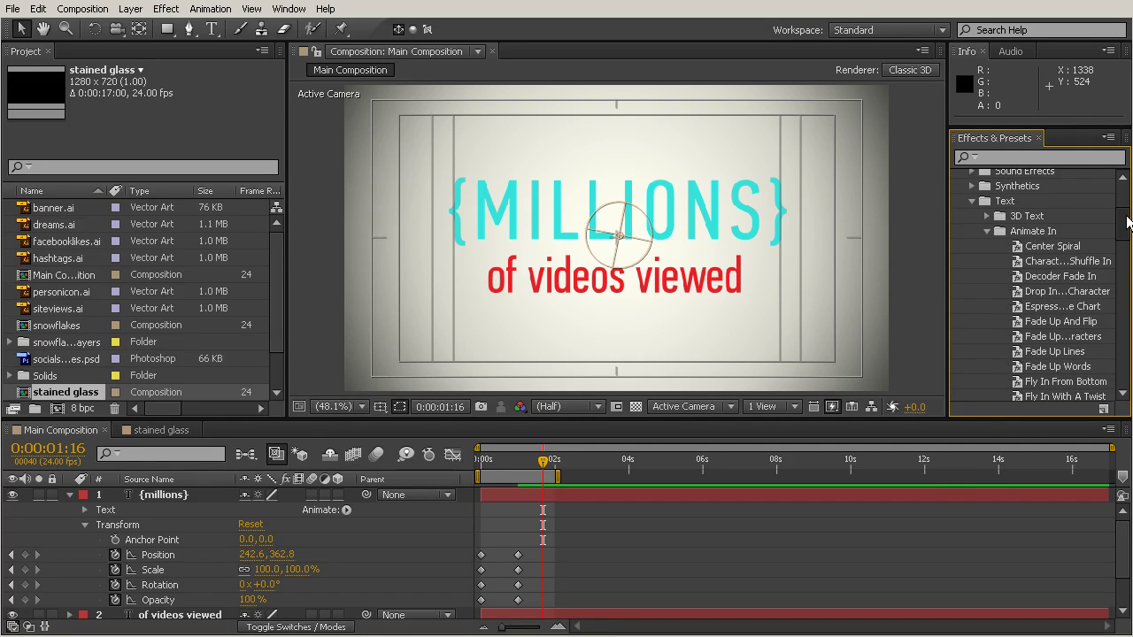
scroll(1127, 223, "down", 1)
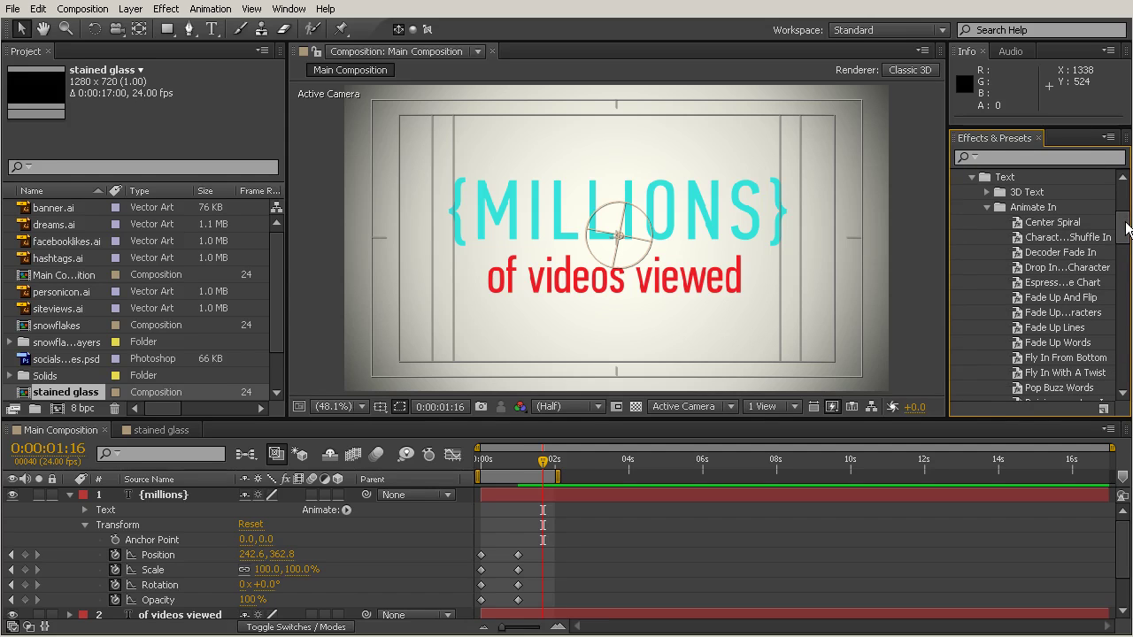
scroll(1127, 228, "up", 1)
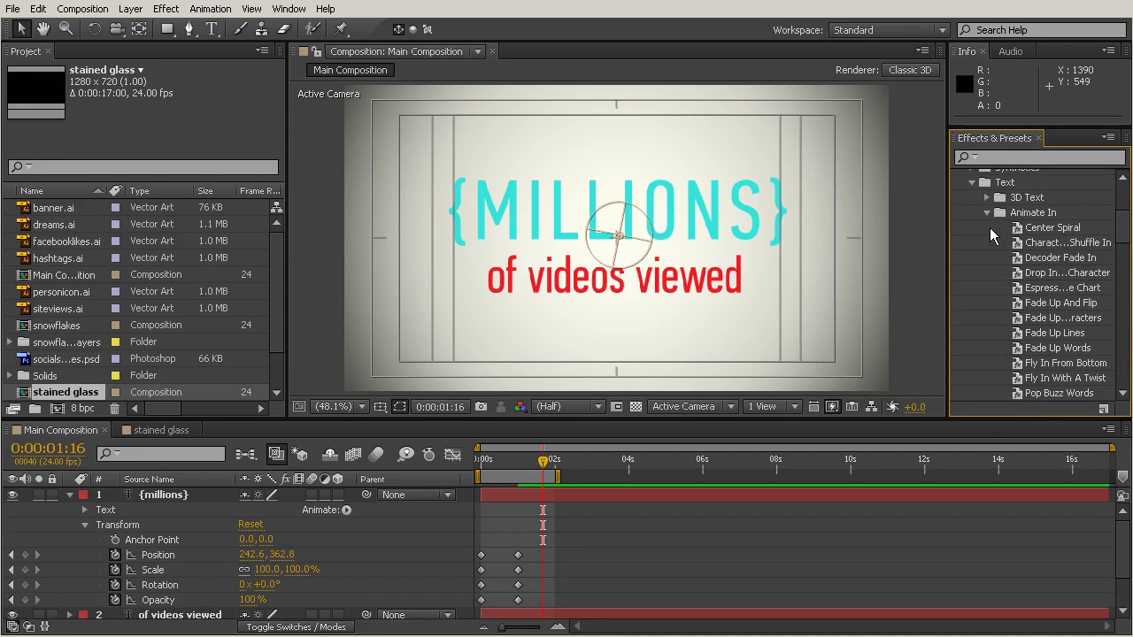
left_click_drag(948, 232, 898, 232)
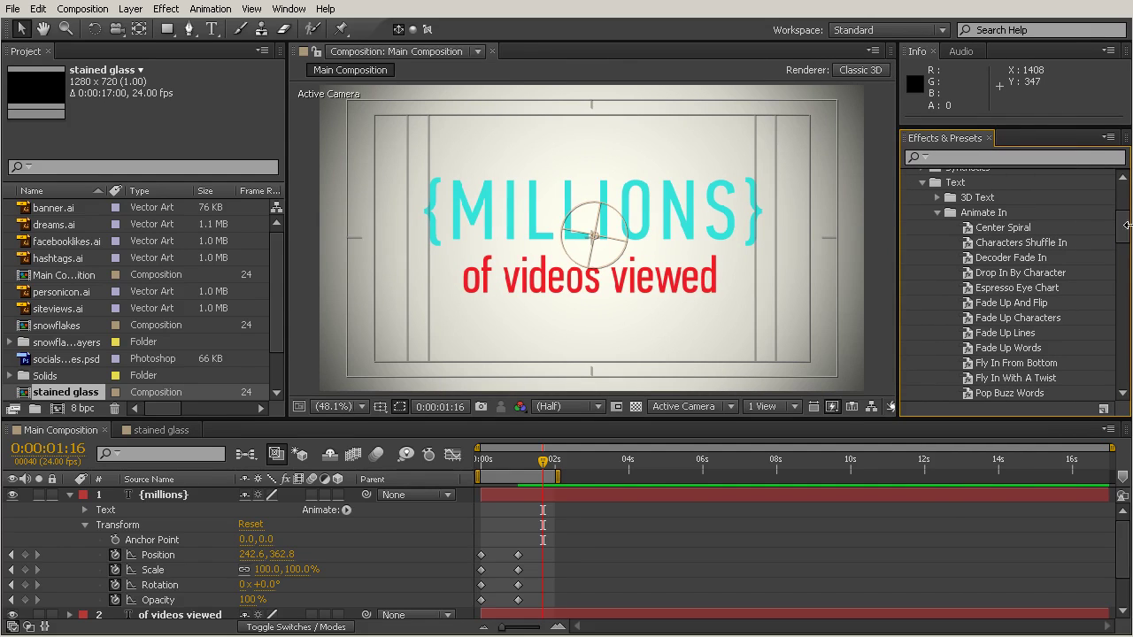
scroll(1124, 229, "down", 3)
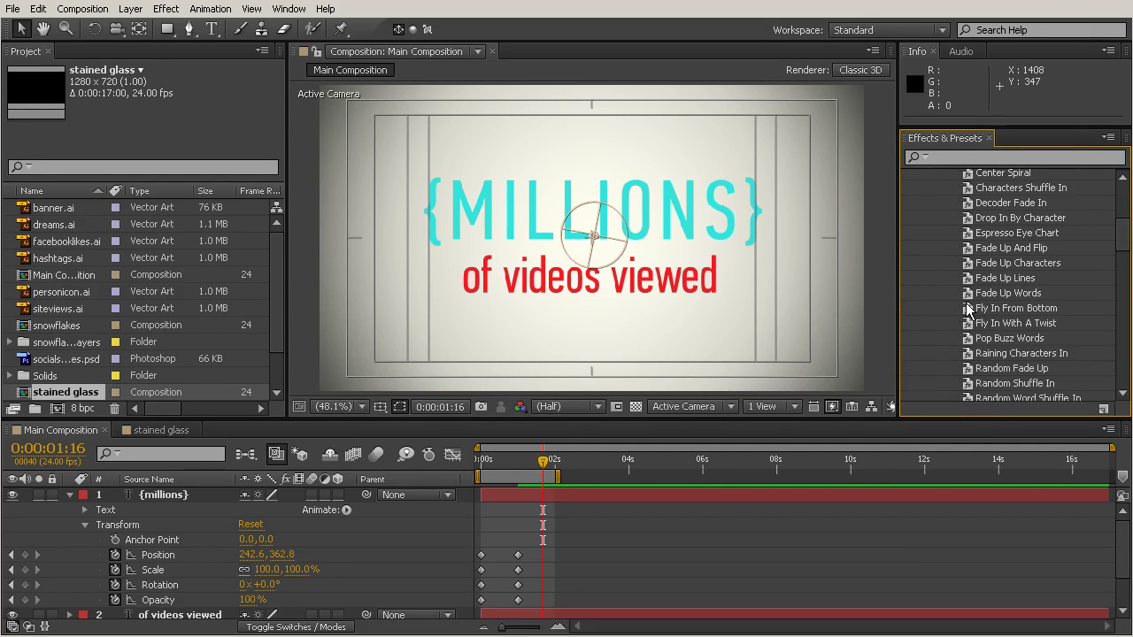
Step: Collapse the {millions} layer and apply the Fly In From Bottom preset to the "of videos viewed" layer
left_click(1011, 312)
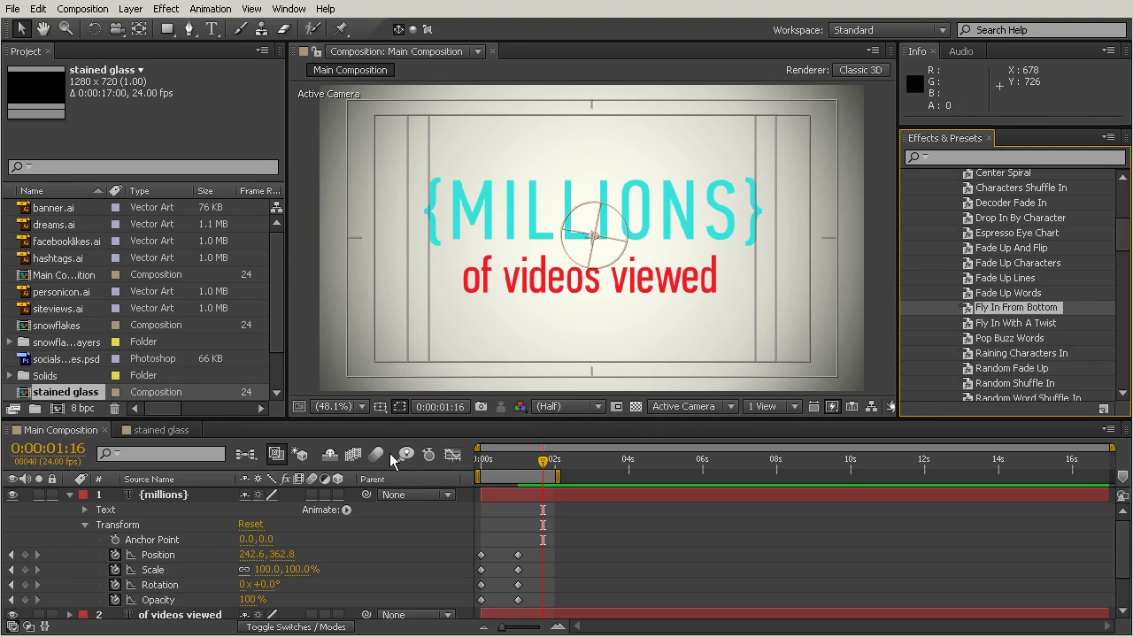
left_click(70, 496)
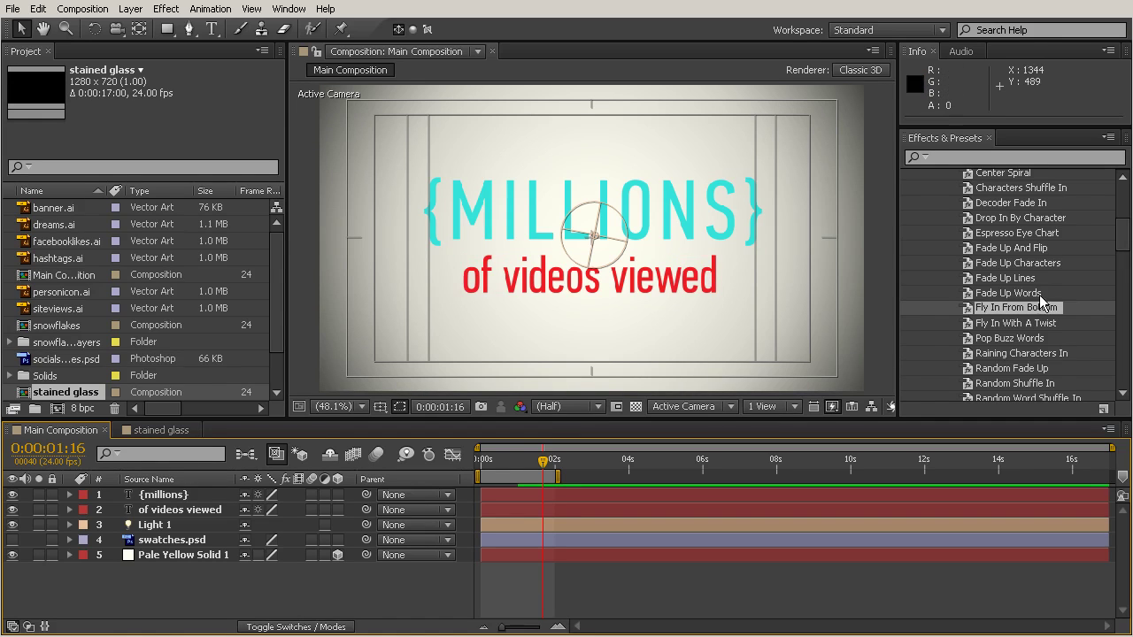
left_click_drag(1004, 314, 203, 516)
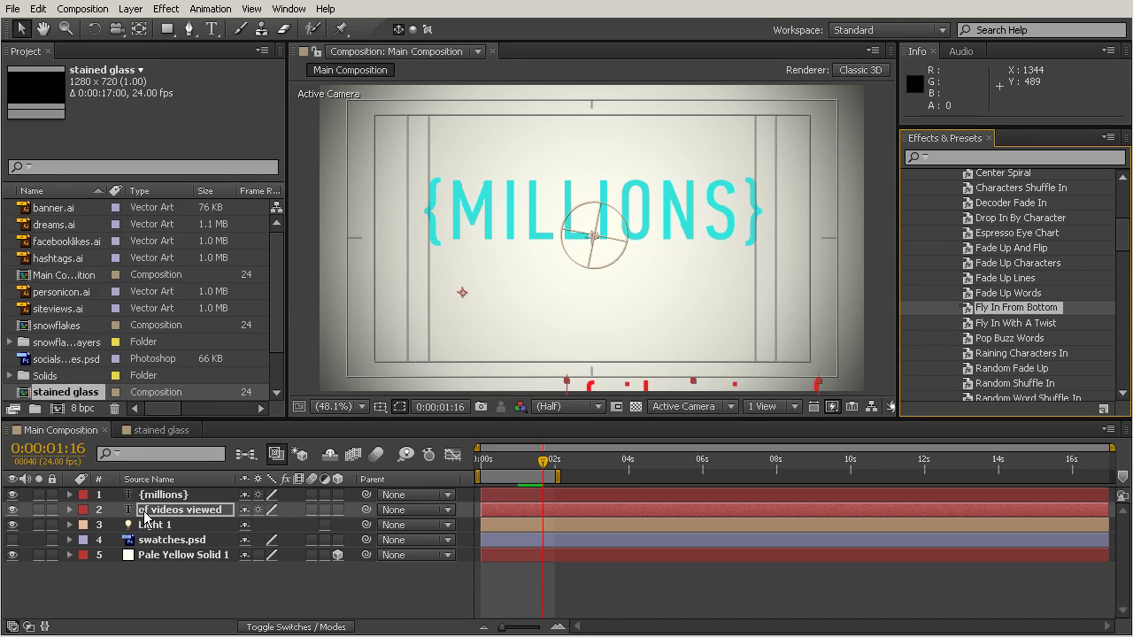
Step: Reveal the Range Selector 1 properties under Animator 1 of the "of videos viewed" layer, enlarging the timeline area to fit them
left_click(70, 510)
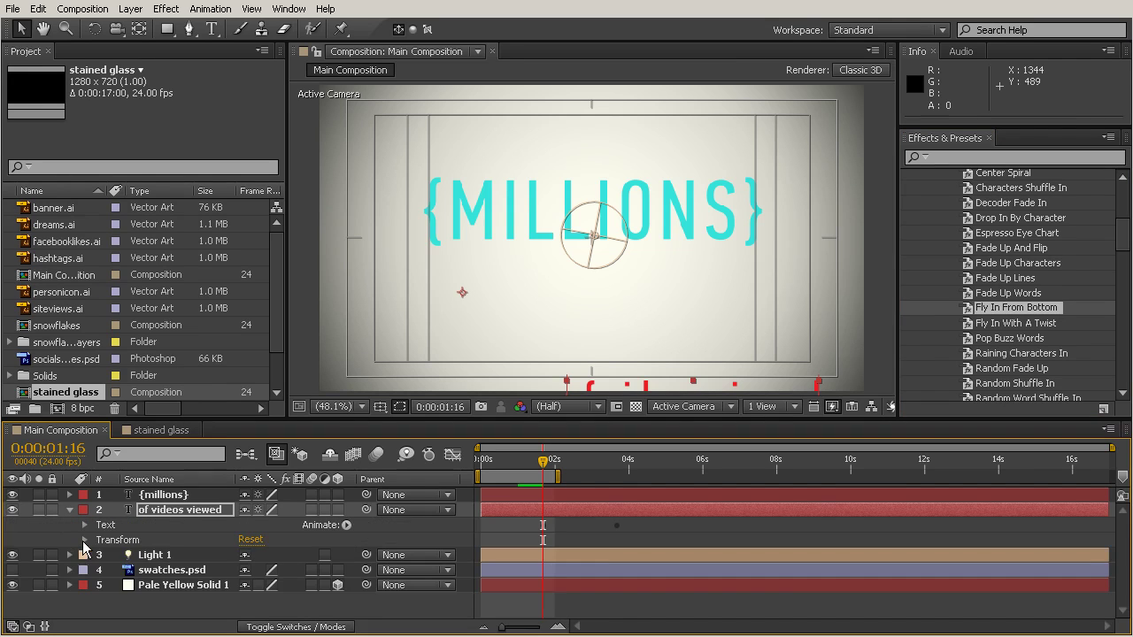
left_click(85, 525)
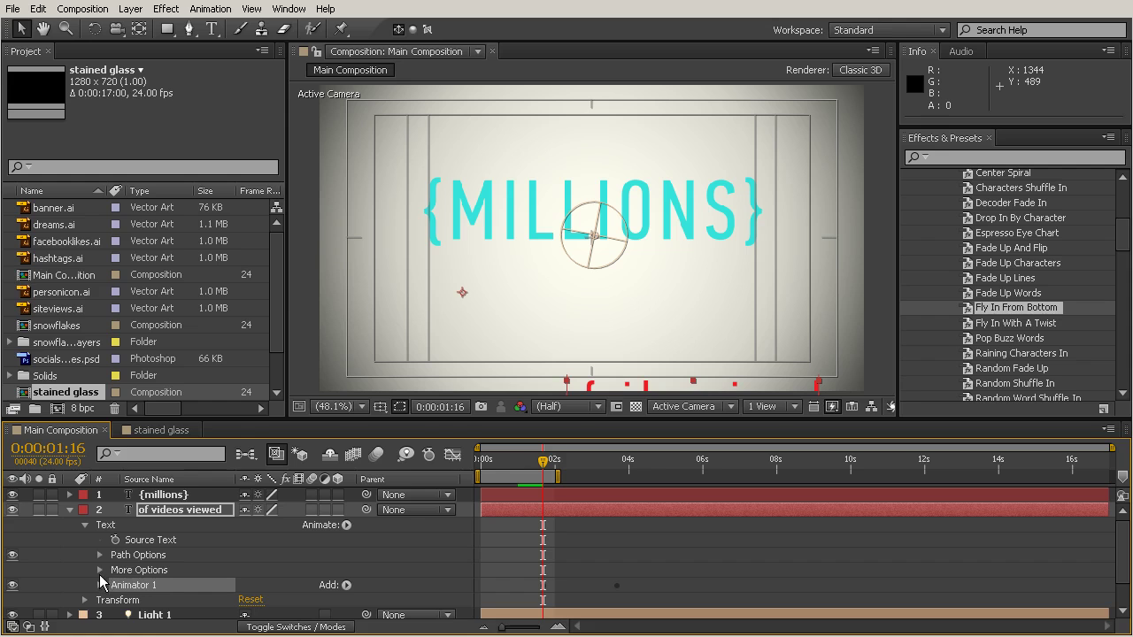
left_click(100, 585)
left_click_drag(637, 418, 630, 365)
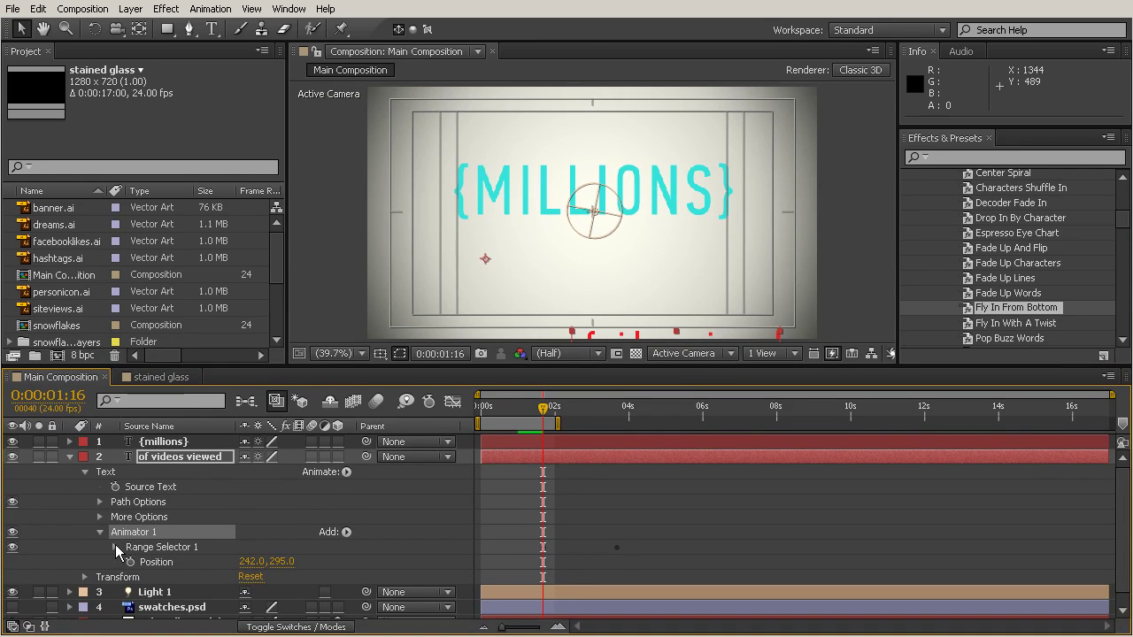
left_click(116, 548)
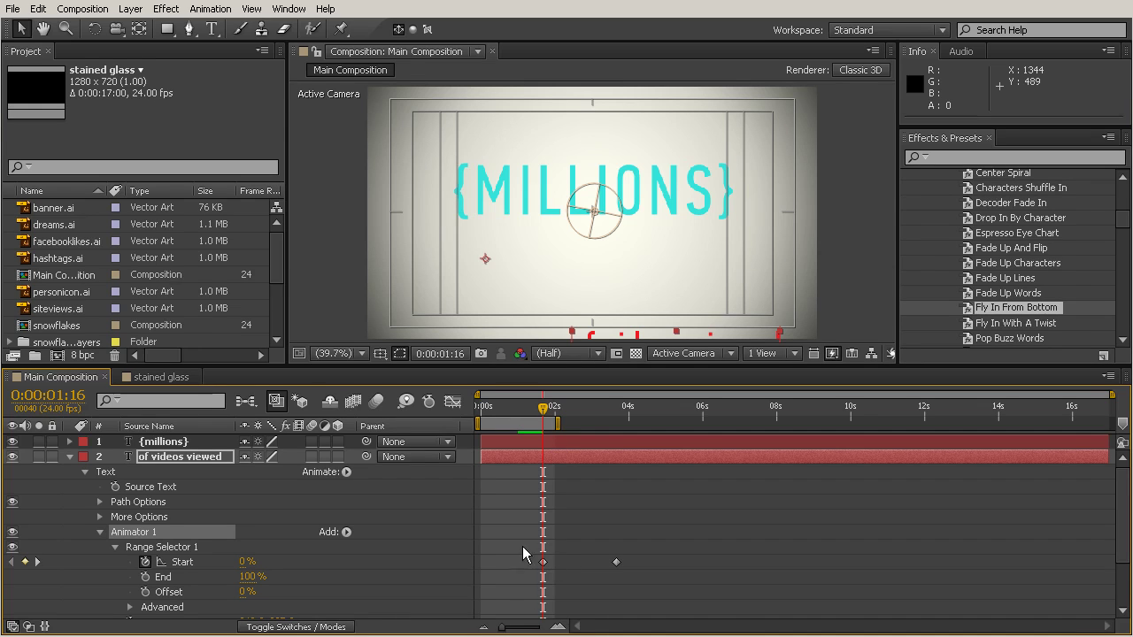
Step: Shift both Range Selector Start keyframes earlier so that the first one sits at 0:00:00:22
left_click_drag(546, 413, 519, 538)
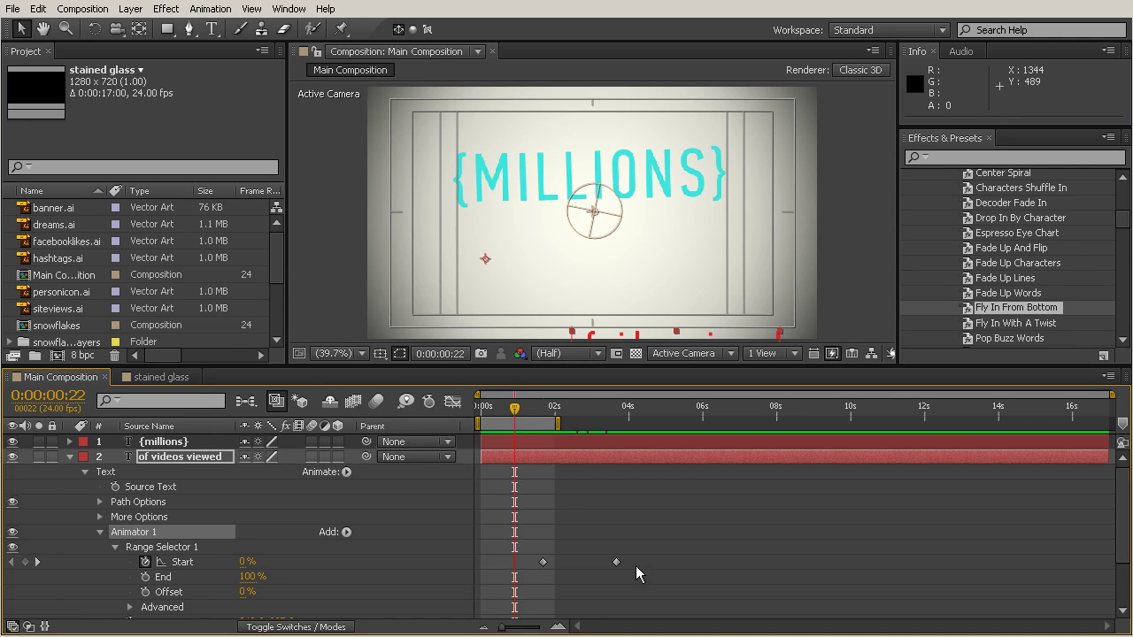
left_click_drag(670, 549, 545, 595)
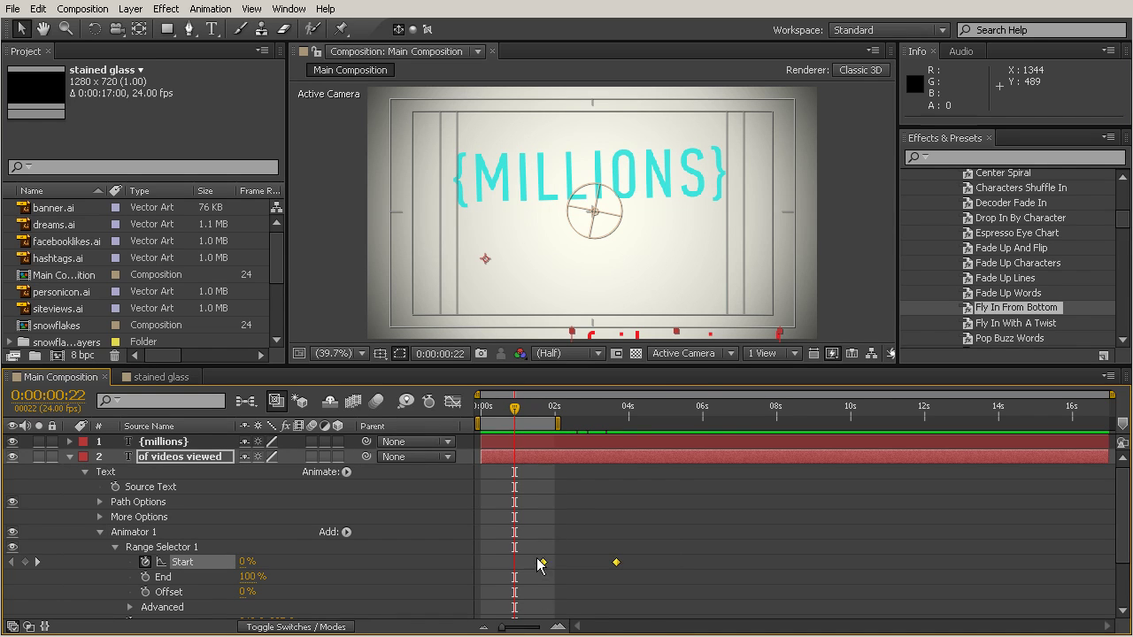
left_click_drag(687, 526, 536, 609)
key("Delete")
mouse_move(517, 594)
left_mouse_down()
mouse_move(539, 569)
mouse_move(525, 578)
left_mouse_up()
Step: Scrub between 0:00:00:15 and 0:00:02:01 to preview the retimed fly-in, and return to 0:00:00:22
left_click_drag(517, 416, 505, 492)
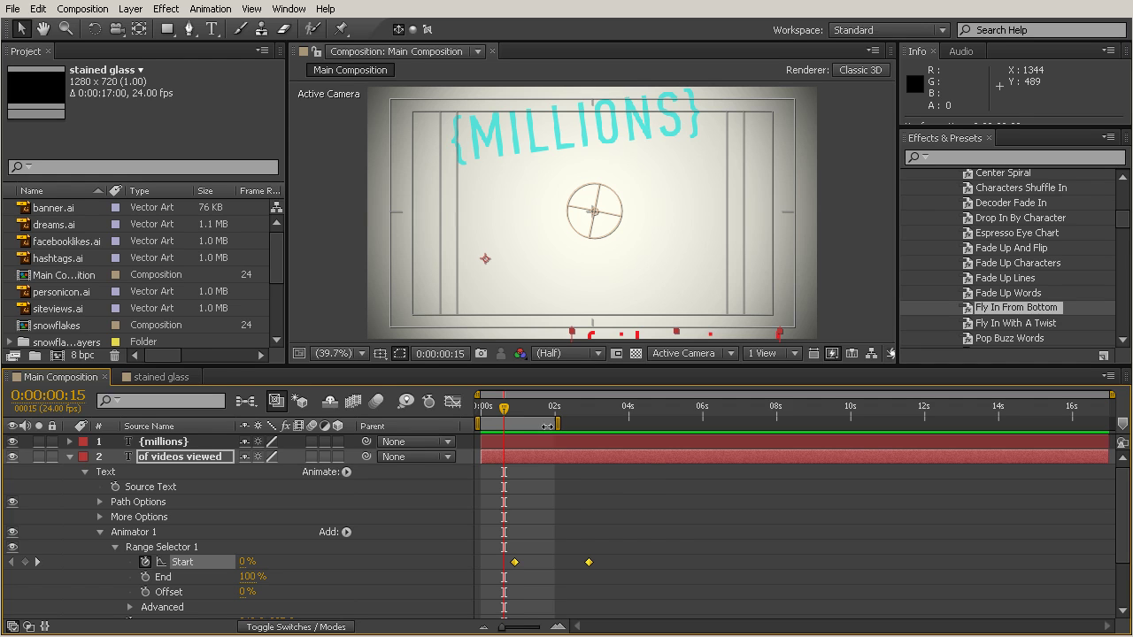
left_click_drag(503, 413, 556, 449)
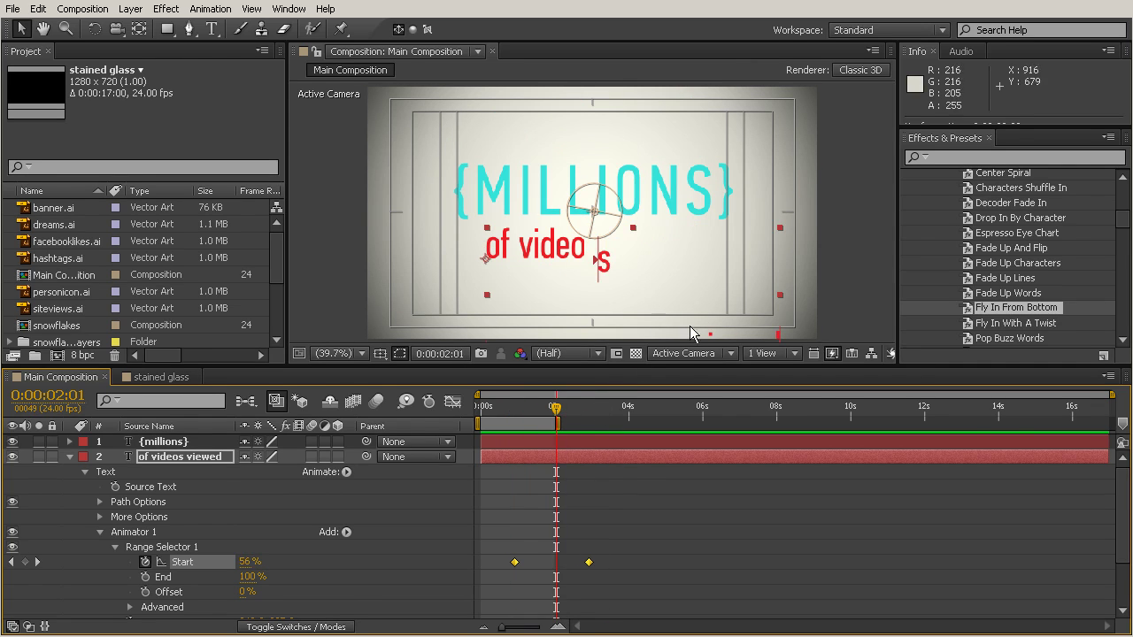
left_click(516, 418)
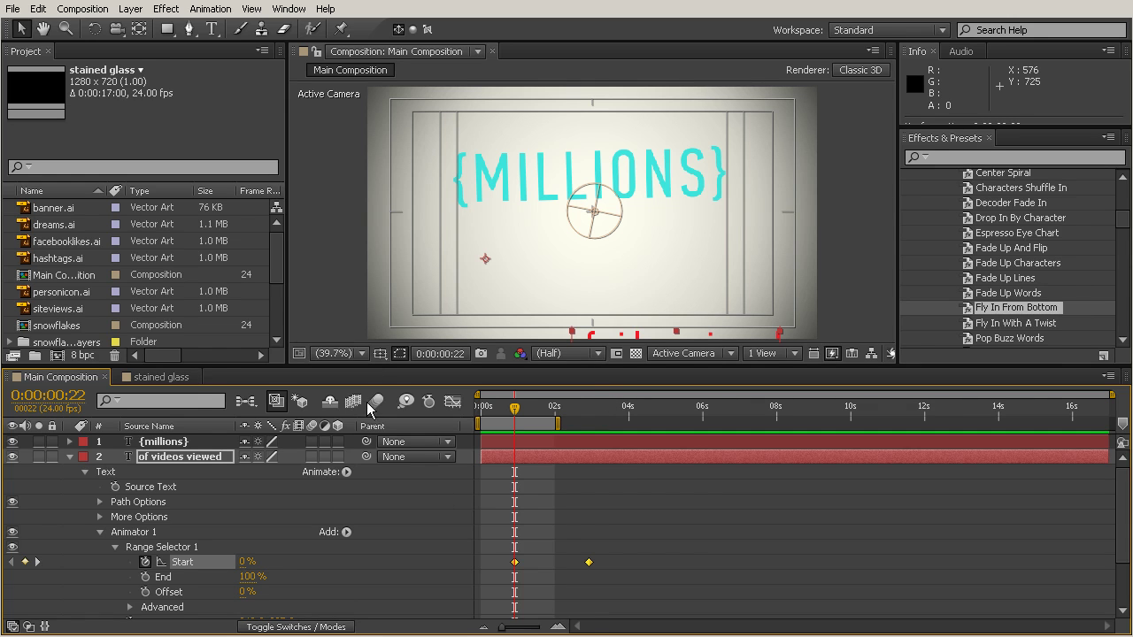
Step: Reveal the Transform properties of the "of videos viewed" layer and inspect its Position
scroll(396, 515, "down", 1)
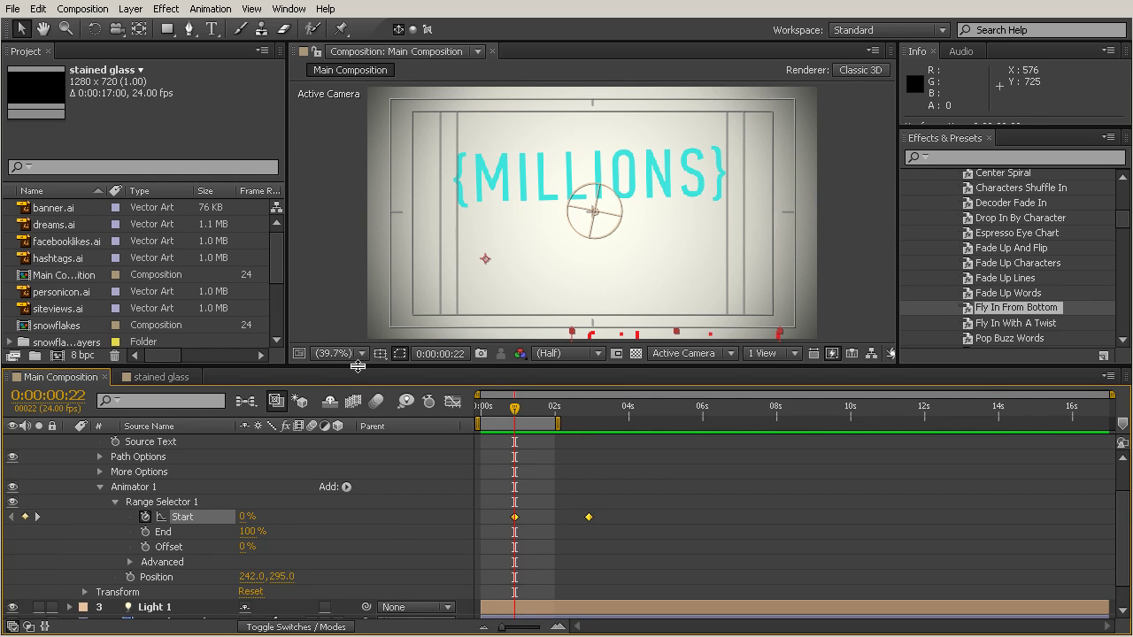
left_click_drag(358, 366, 362, 343)
scroll(383, 536, "up", 1)
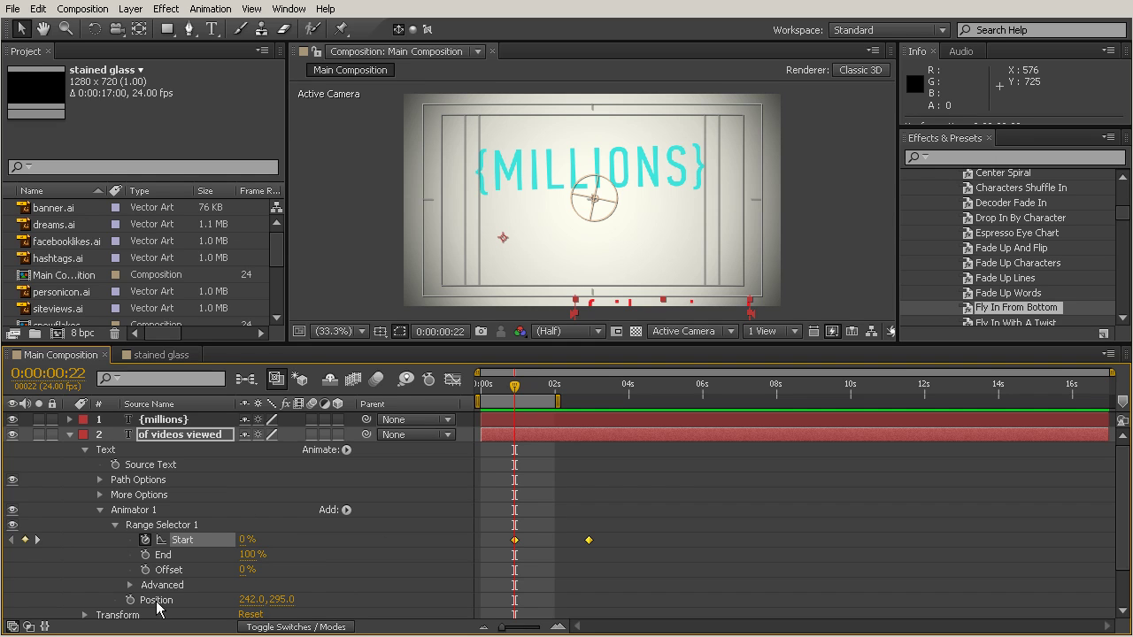
scroll(324, 569, "down", 1)
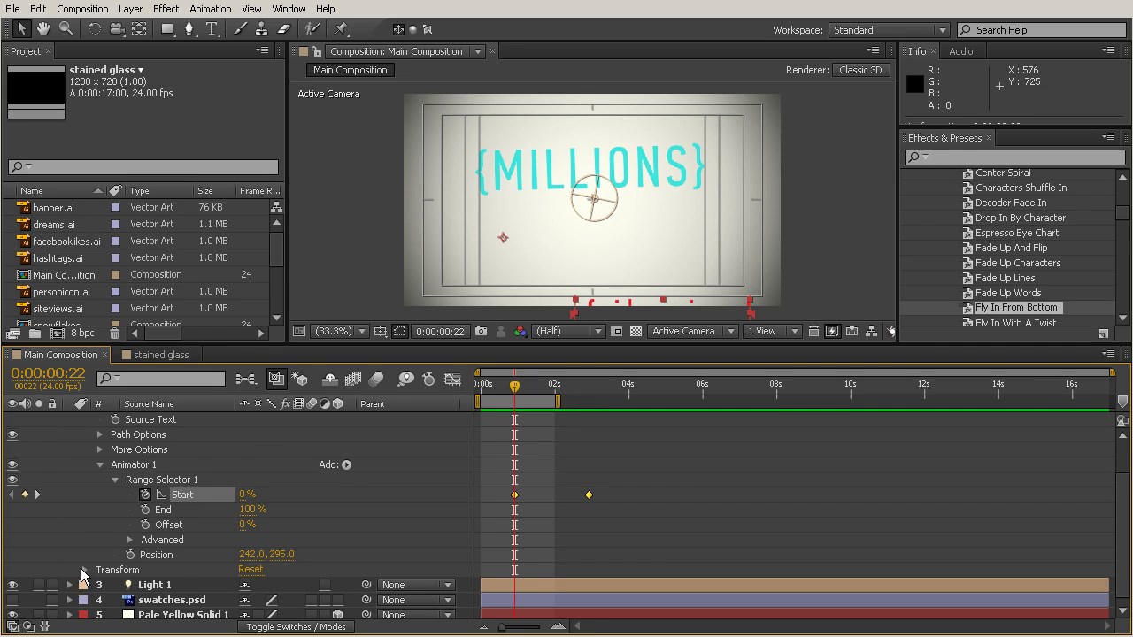
left_click(84, 571)
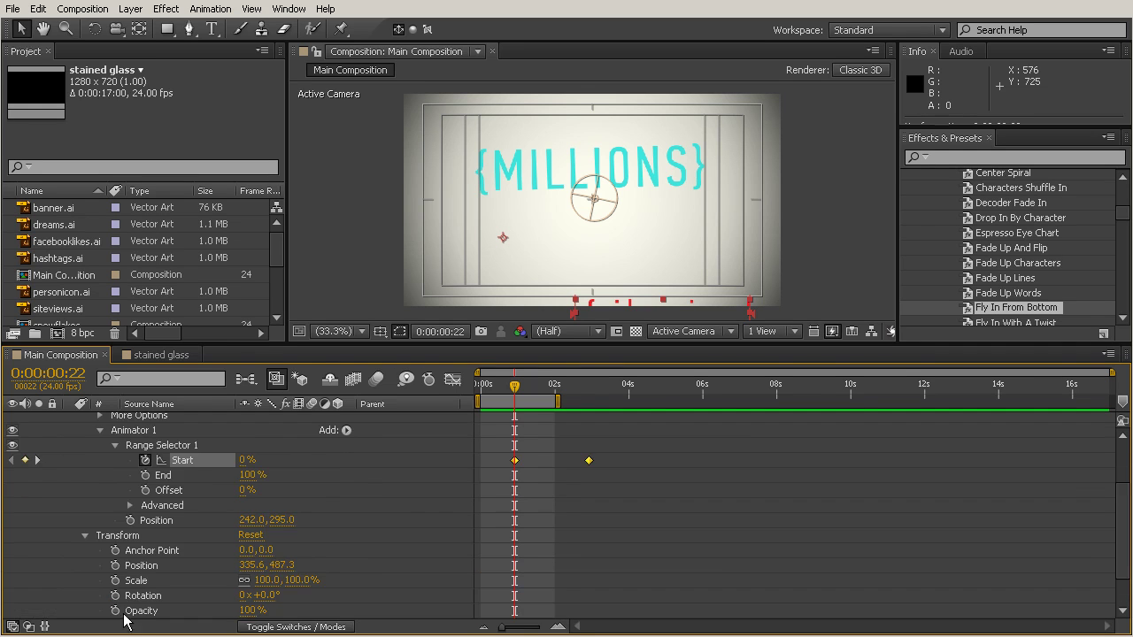
left_click(143, 569)
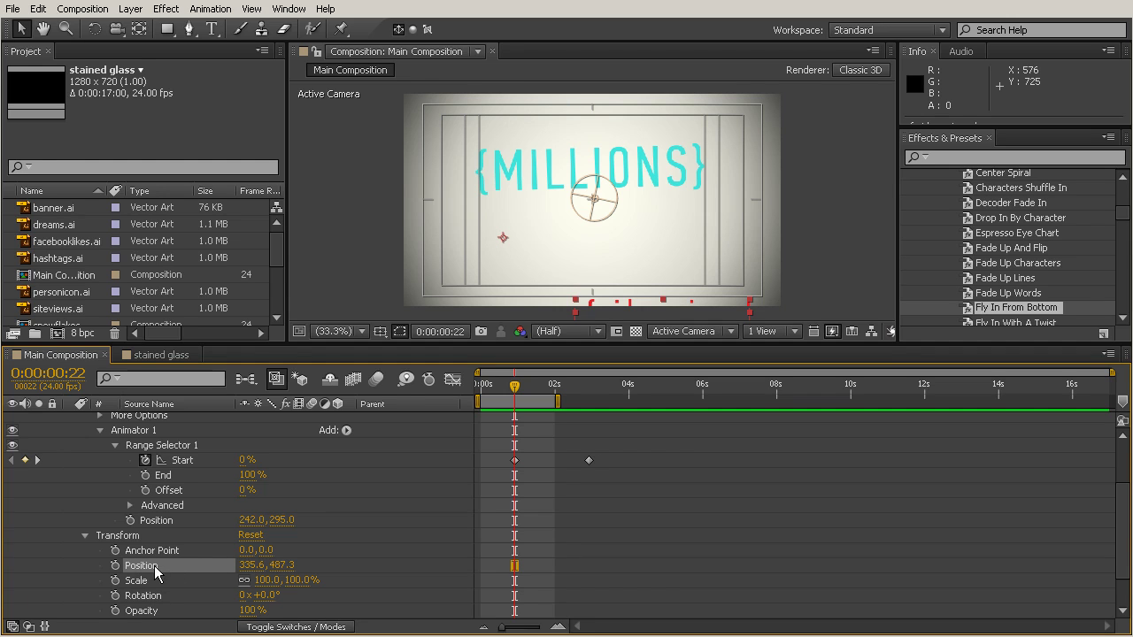
Step: Set Animator 1's Position to 2.0, 339.0 and check the text's final placement at 0:00:03:15
left_click(155, 522)
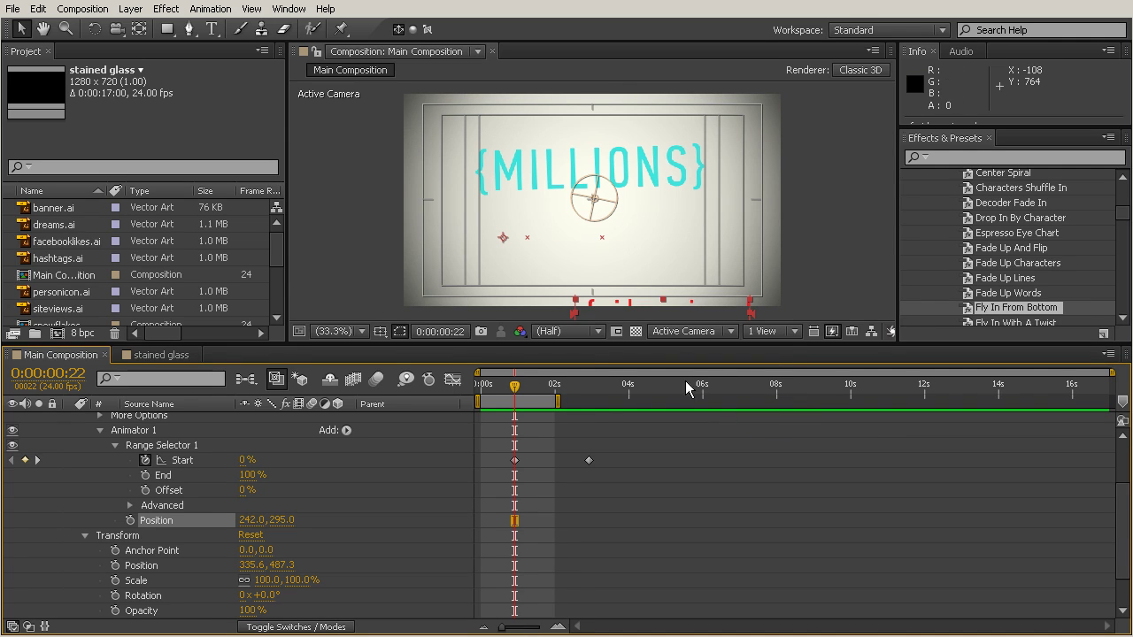
left_click_drag(252, 522, 30, 507)
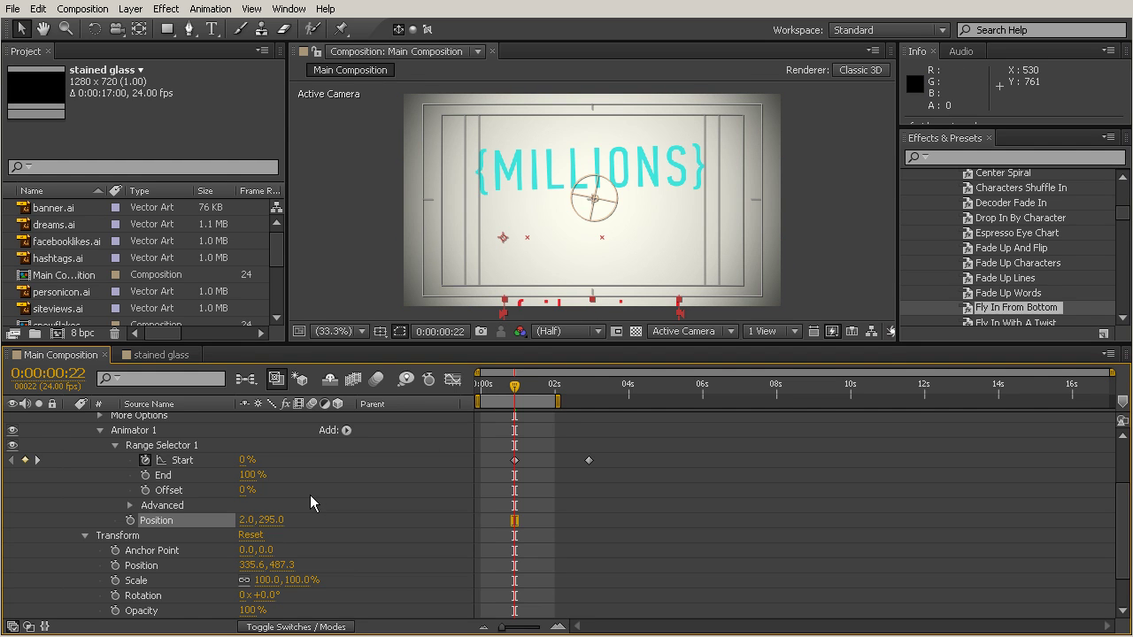
left_click_drag(271, 521, 307, 524)
left_click_drag(268, 523, 268, 522)
left_click_drag(750, 344, 751, 386)
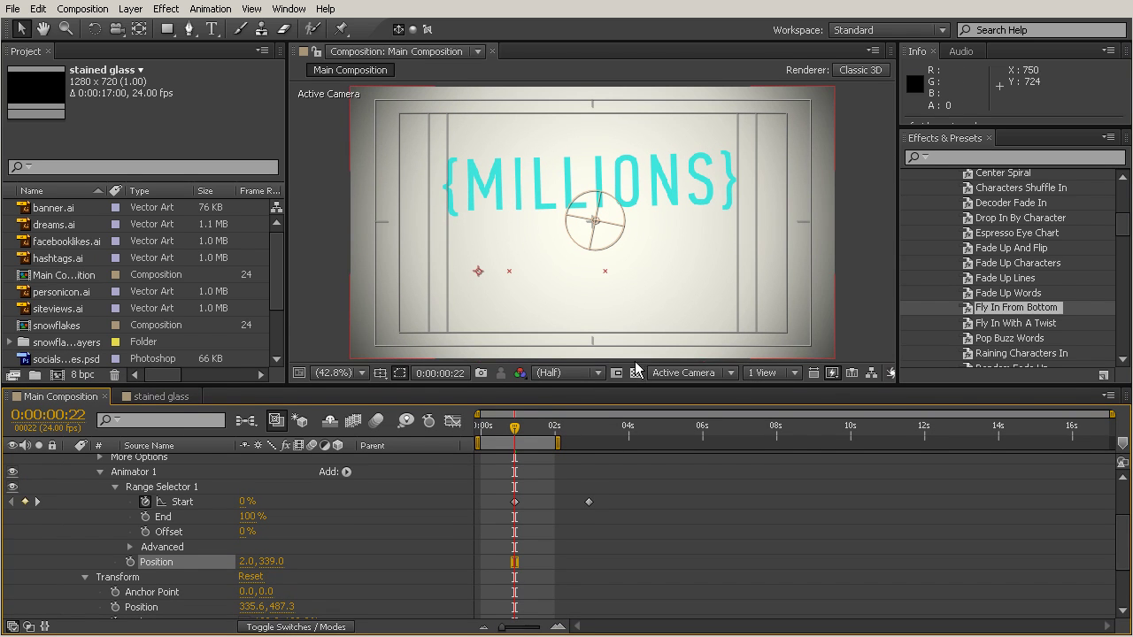
mouse_move(518, 434)
left_mouse_down()
mouse_move(478, 439)
mouse_move(615, 457)
left_mouse_up()
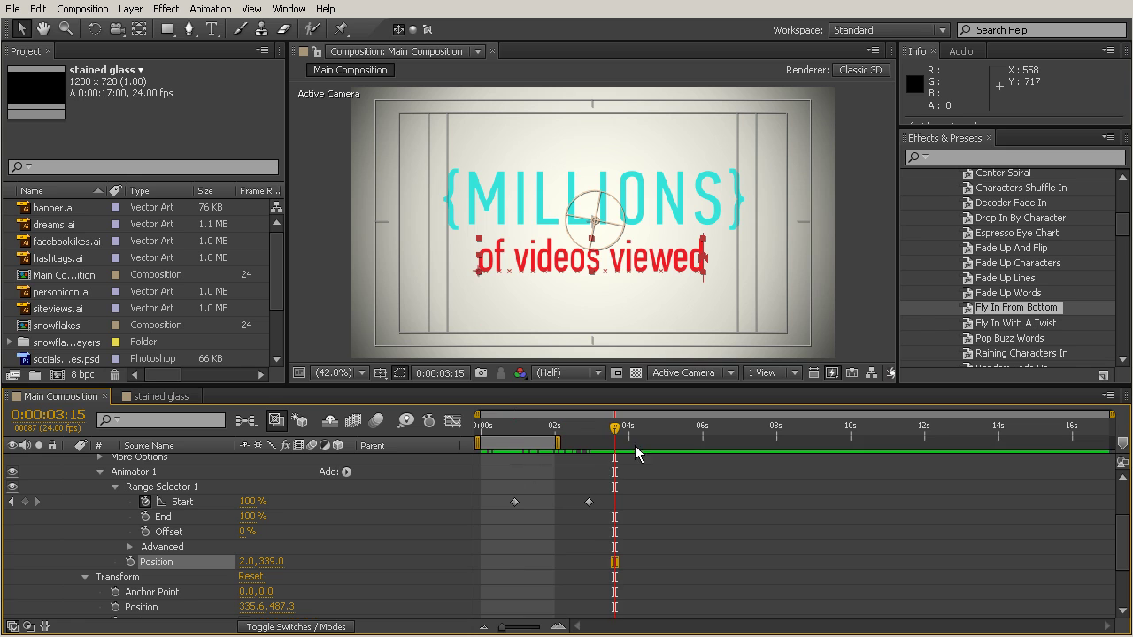
Step: Try setting the "of videos viewed" layer's Transform Position to 425.6, 487.3 and undo the change
left_click_drag(471, 385, 472, 357)
left_click_drag(250, 579, 414, 571)
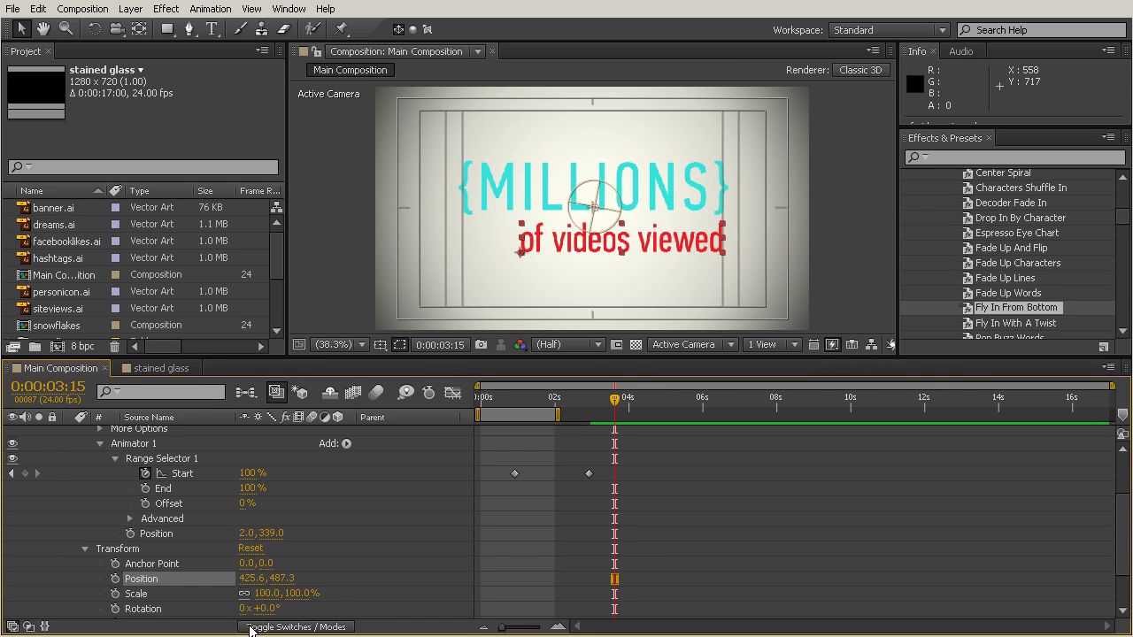
key("ctrl+z")
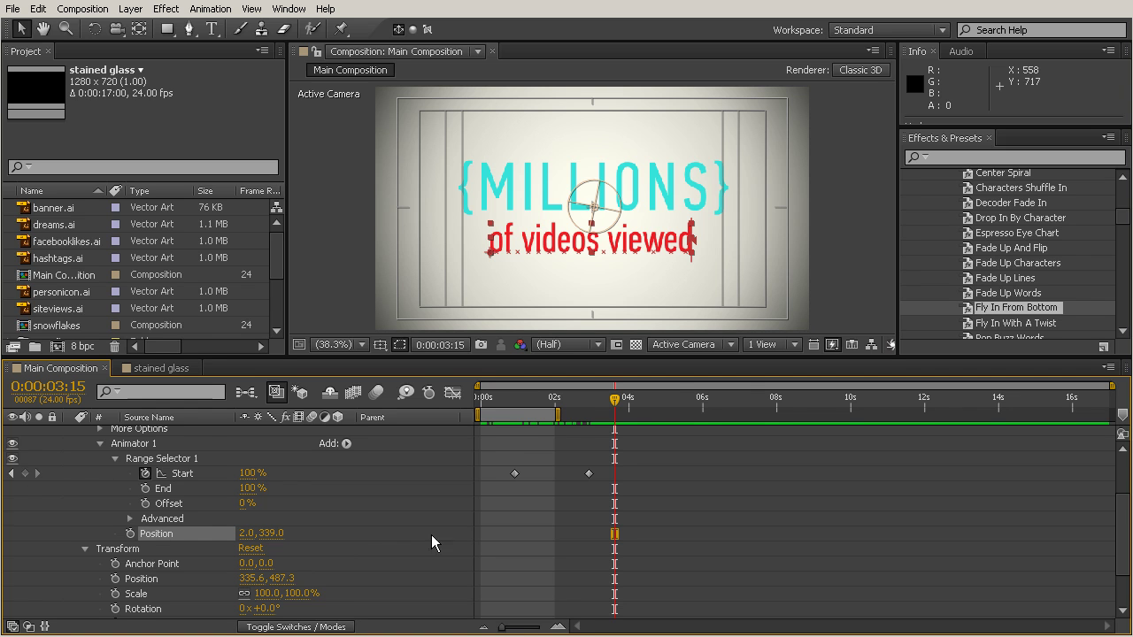
Step: Preview the fly-in up to 0:00:03:00, and move Range Selector 1's final Start keyframe earlier to about 0:00:02:00
left_click_drag(529, 396, 514, 489)
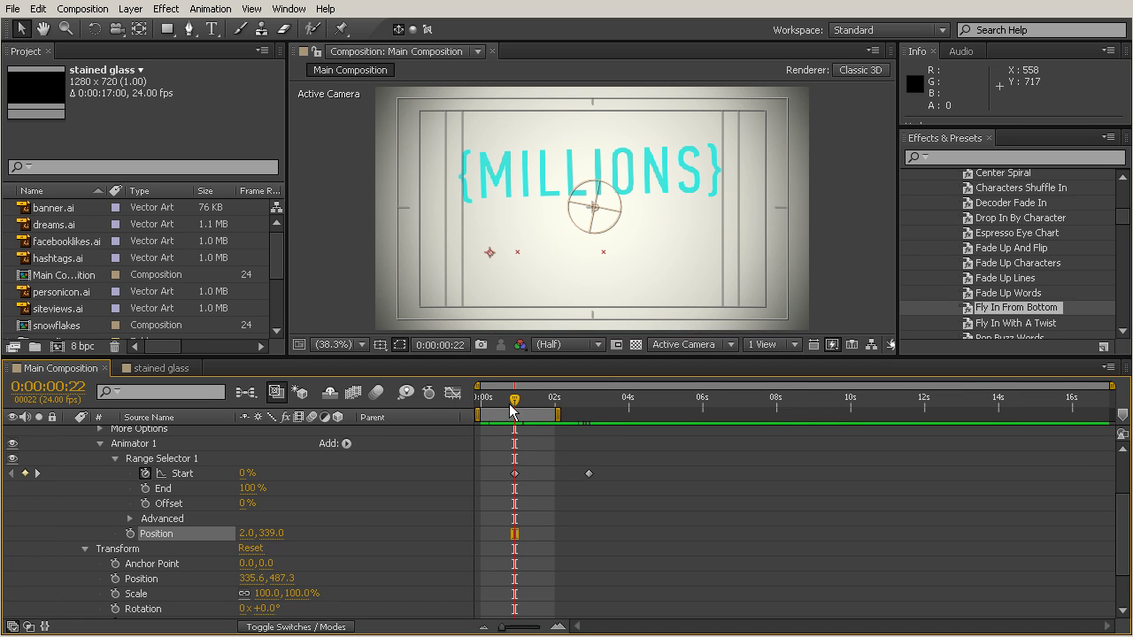
left_click_drag(513, 400, 587, 467)
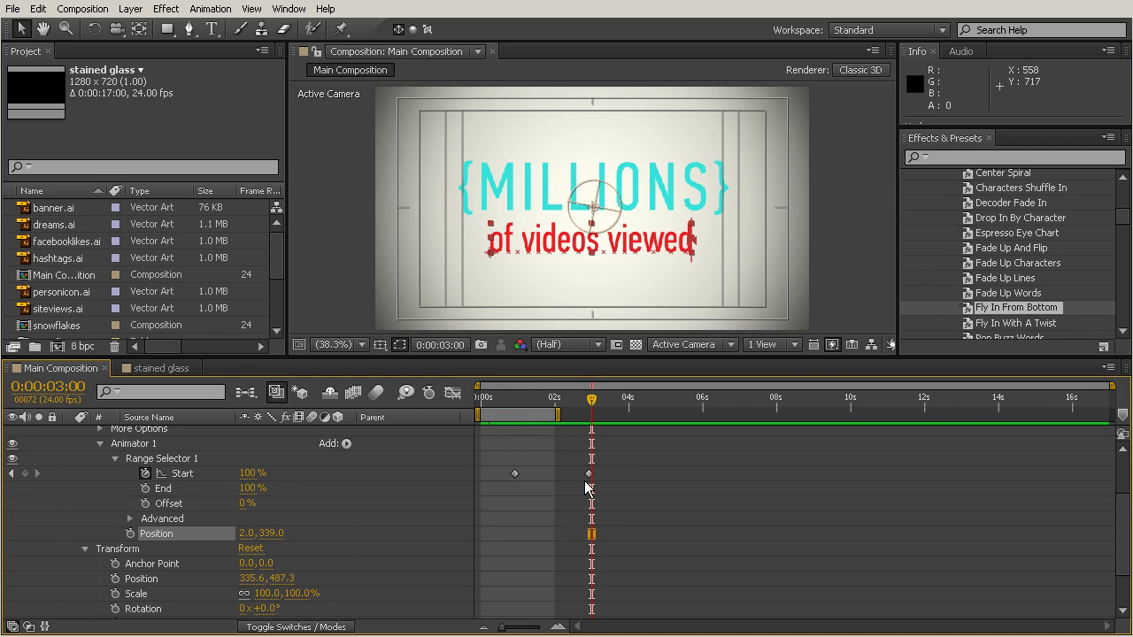
left_click(588, 475)
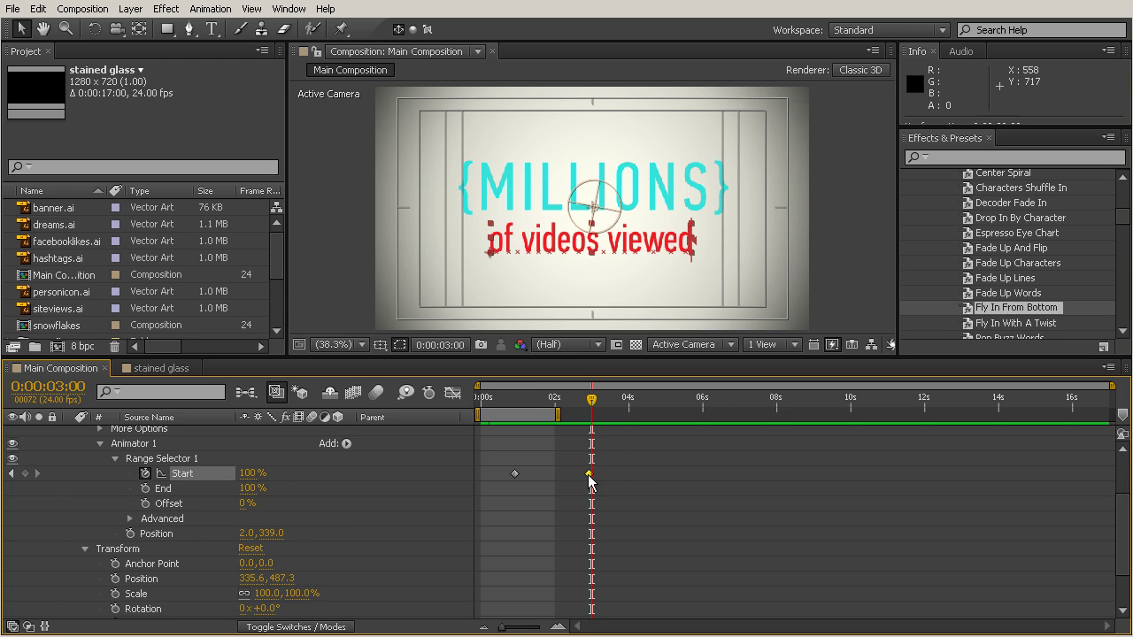
left_click_drag(586, 478, 556, 479)
left_click_drag(518, 398, 608, 526)
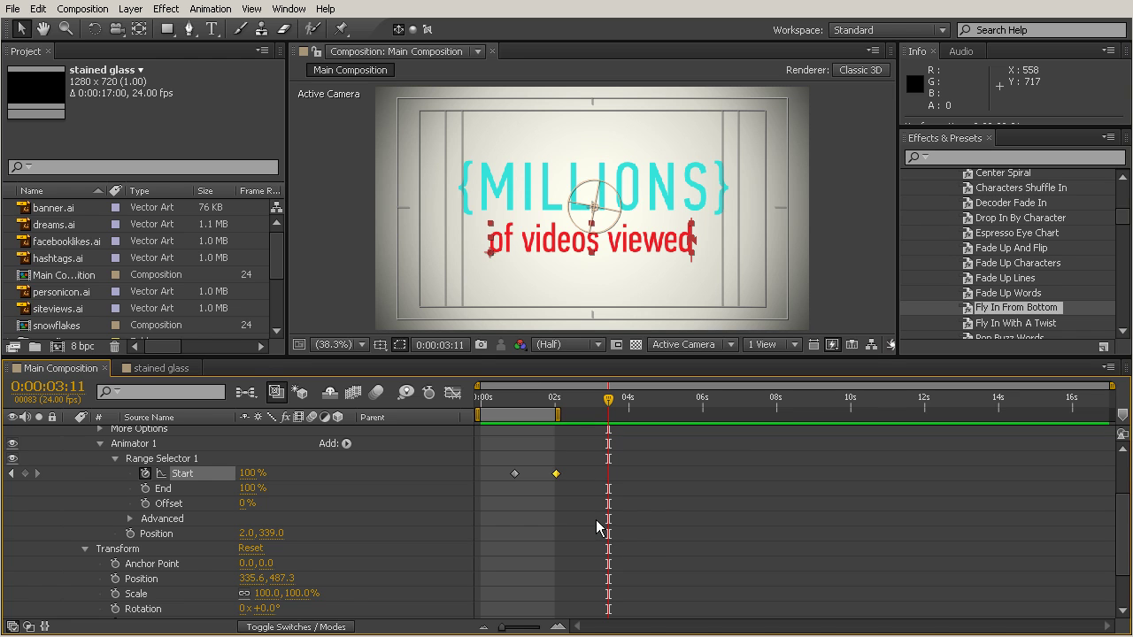
Step: Extend the work area's end to just before 0:00:05:00 and return to the first Start keyframe at 0:00:00:22
left_click_drag(559, 414, 660, 415)
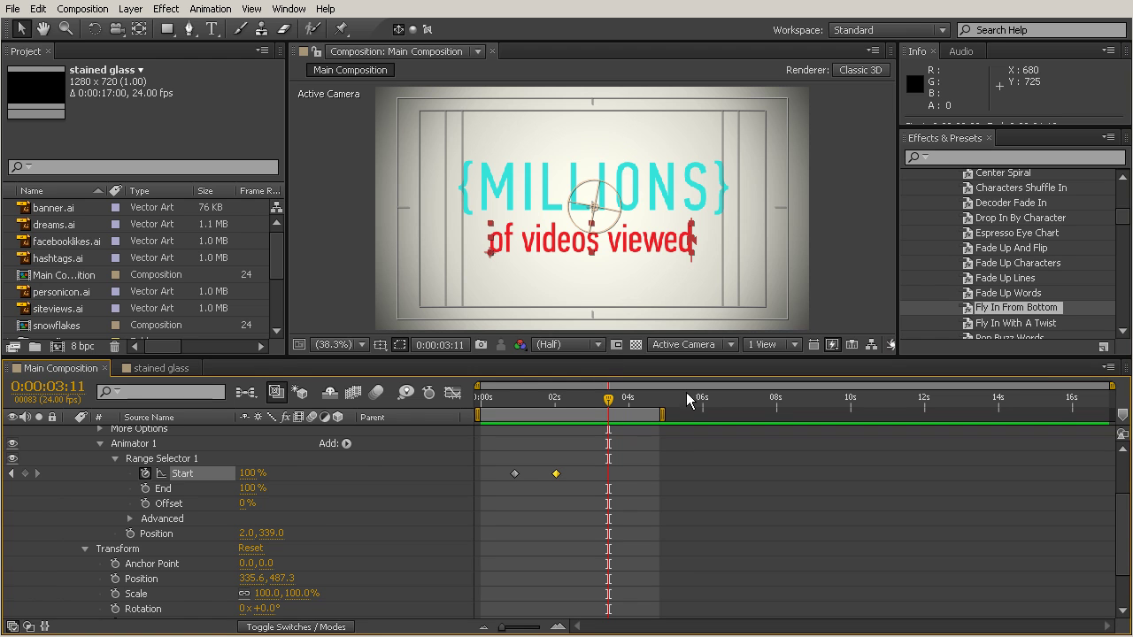
mouse_move(530, 401)
left_mouse_down()
mouse_move(505, 401)
mouse_move(516, 403)
left_mouse_up()
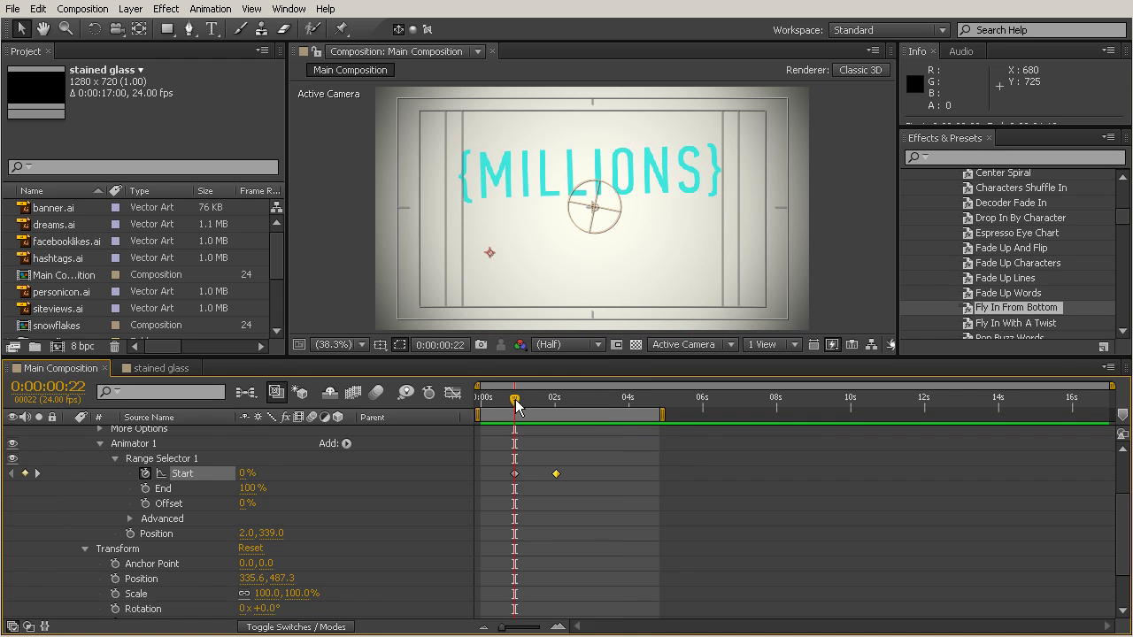
left_click(809, 470)
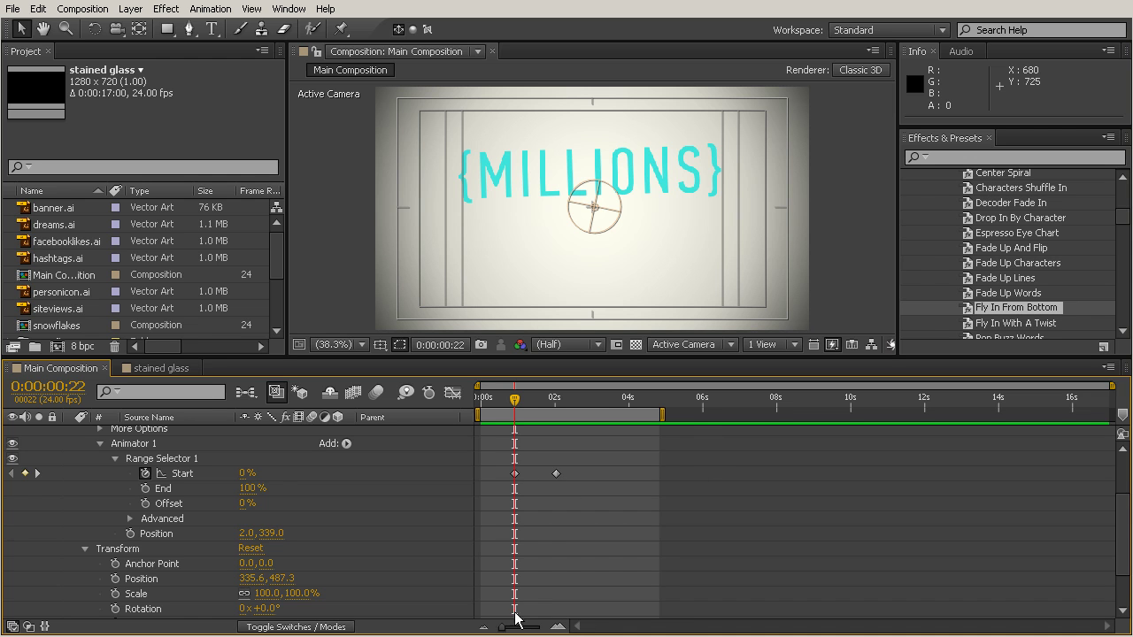
left_click_drag(502, 627, 540, 628)
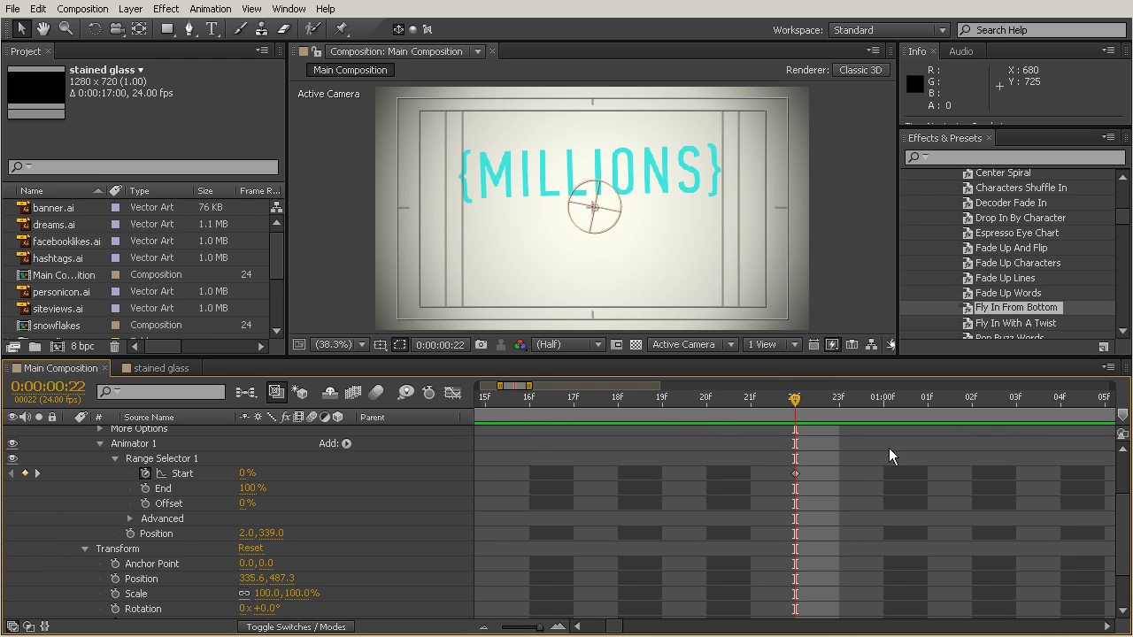
left_click_drag(540, 628, 529, 628)
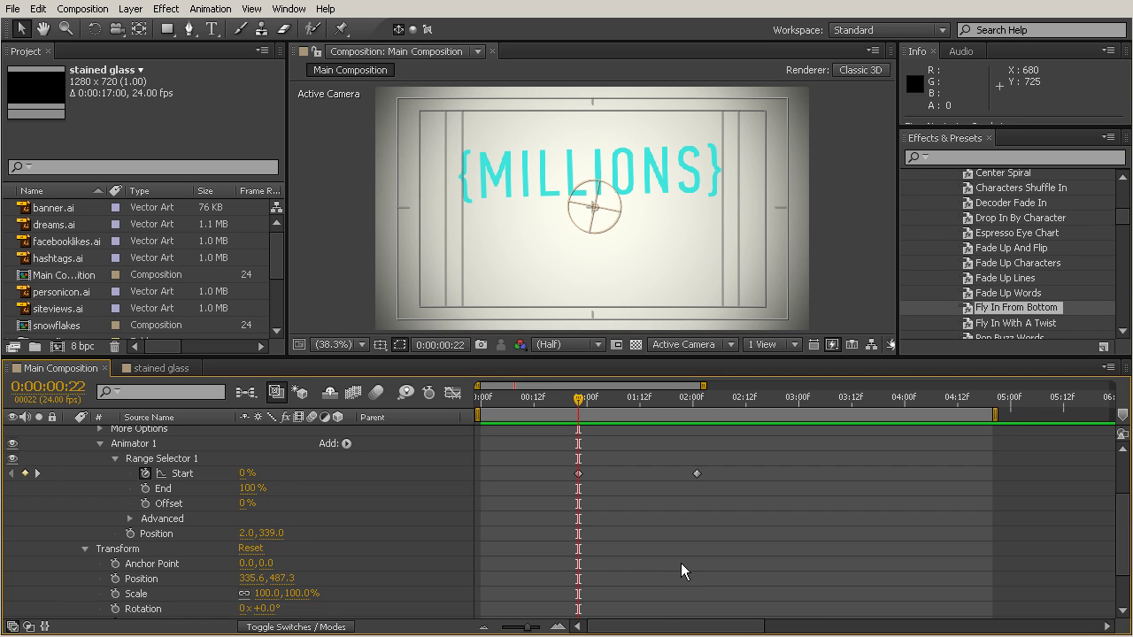
Step: Advance through the fly-in from 0:00:00:22 to 0:00:01:13 to examine how the letters appear
key("Page_Down")
key("Page_Down")
key("Page_Down")
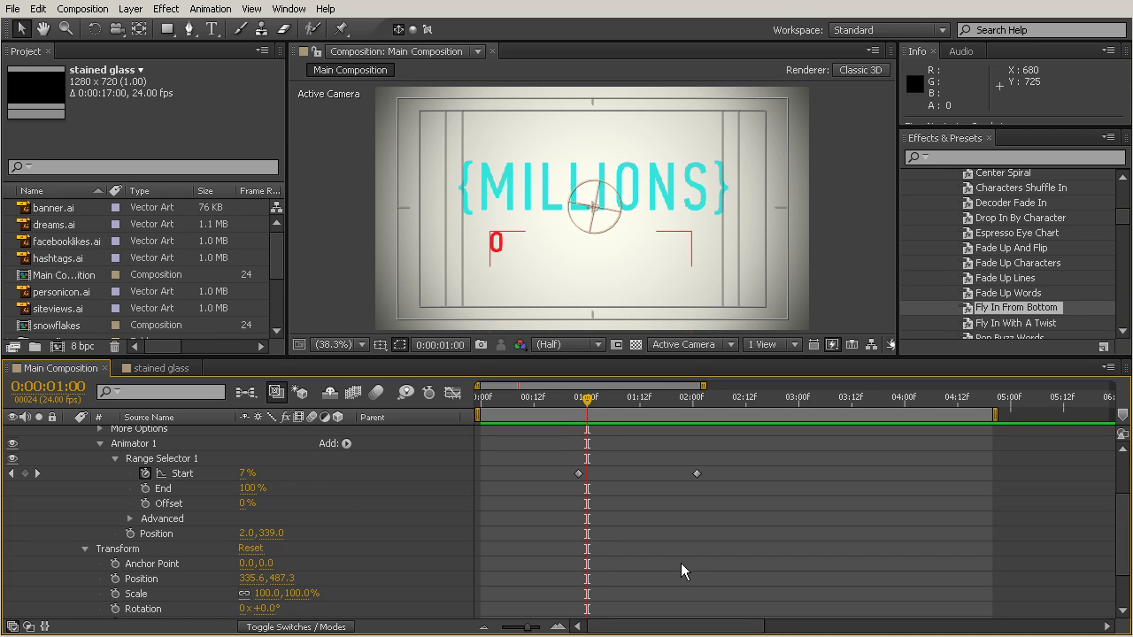
key("Page_Down")
key("Page_Down")
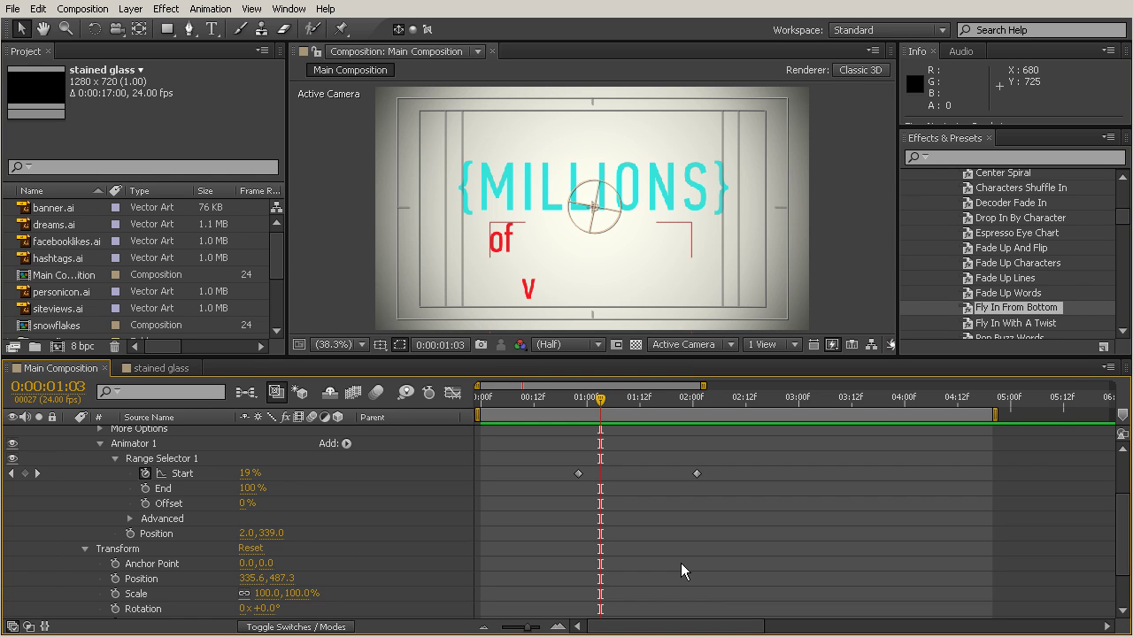
key("space")
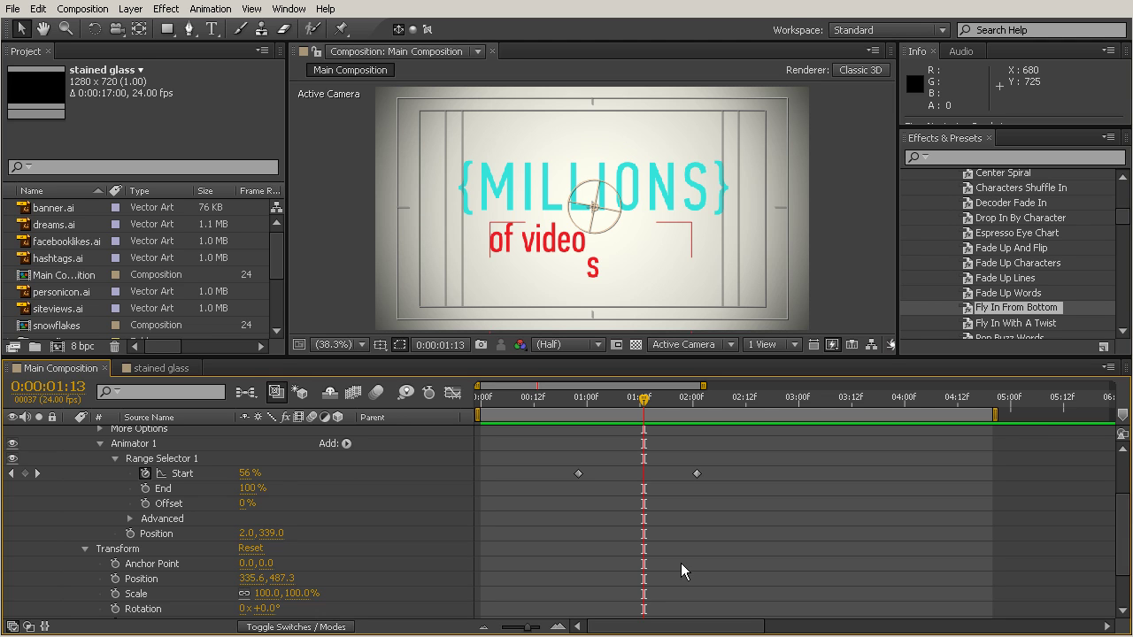
Step: Move the final Start keyframe to 0:00:01:11 and scrub to 0:00:01:17 to check the faster fly-in
key("Page_Up")
key("Page_Up")
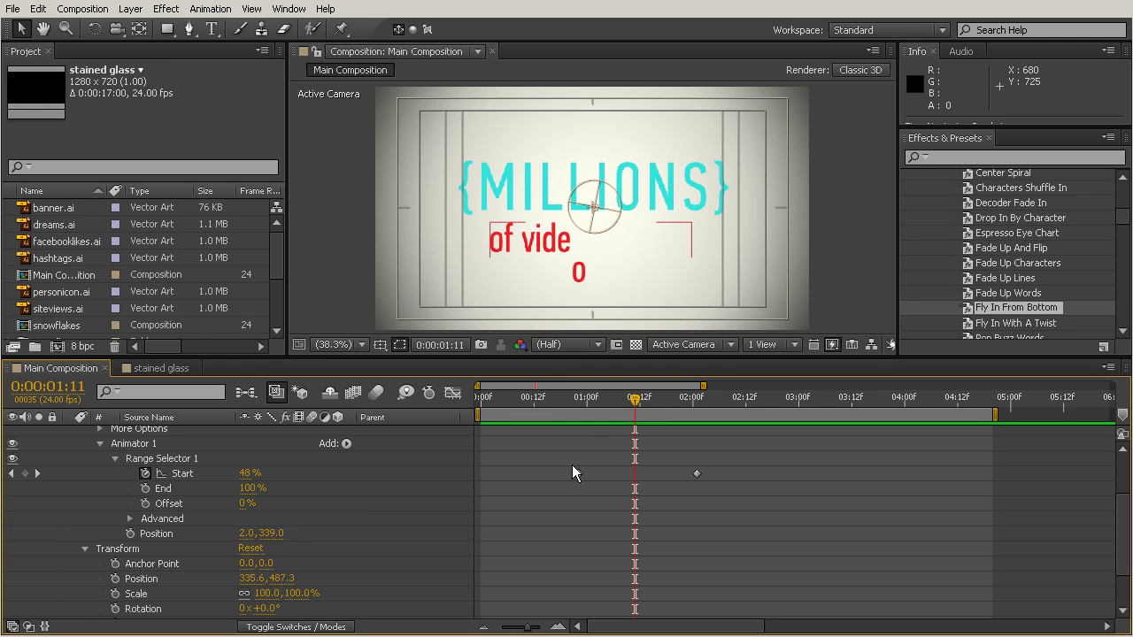
left_click_drag(697, 474, 635, 484)
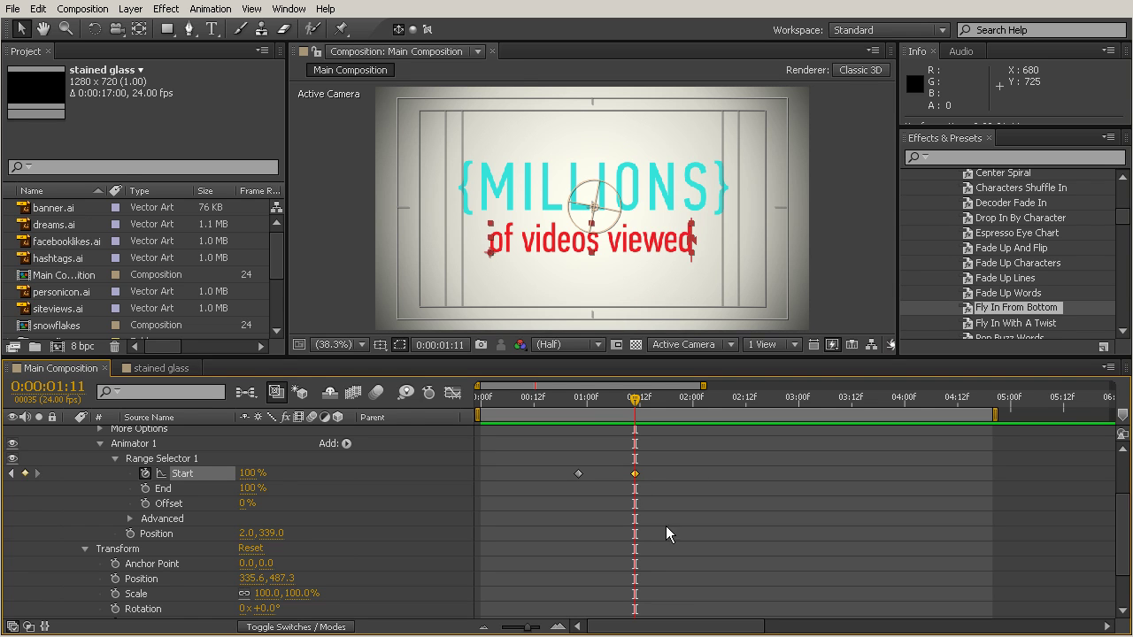
left_click_drag(585, 397, 661, 499)
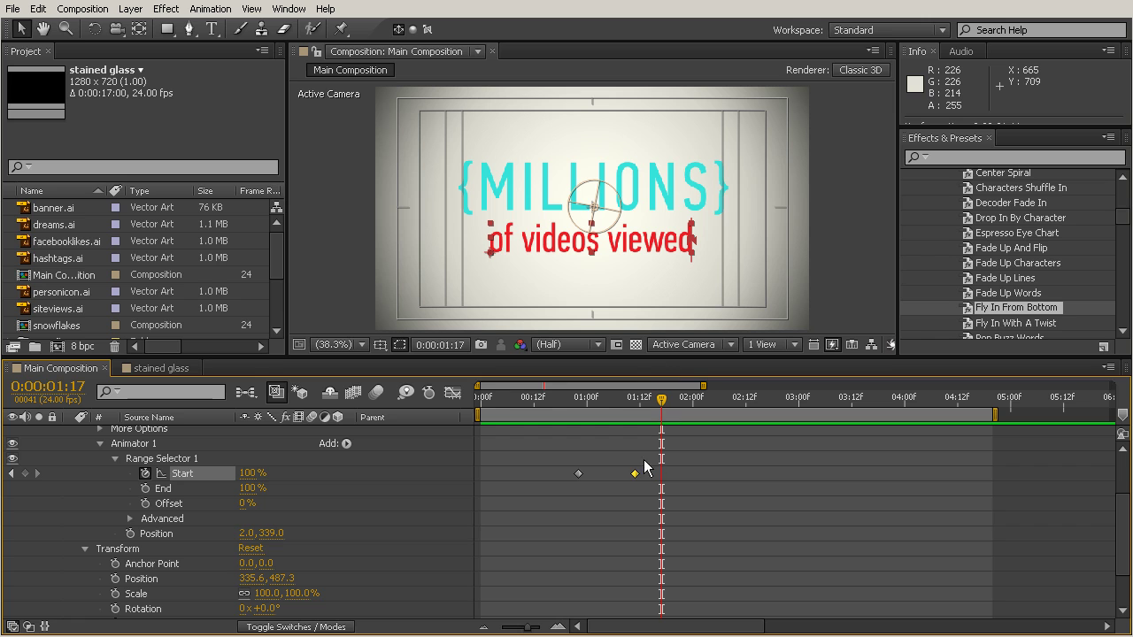
Step: Try shifting the final Start keyframe slightly later and nudge it back to 0:00:01:11
left_click_drag(639, 477, 648, 475)
key("alt+Left")
key("alt+Left")
key("alt+Left")
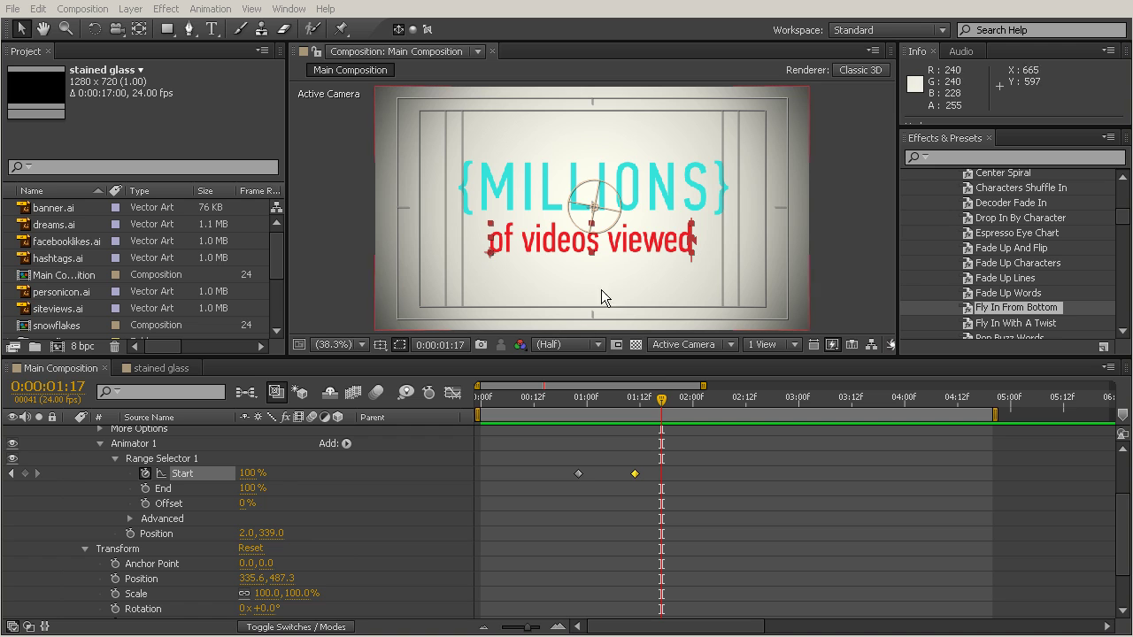
Step: Scrub the fly-in between 0:00:00:02 and 0:00:01:17 and play a preview of the shortened text animation
left_click_drag(744, 404, 636, 500)
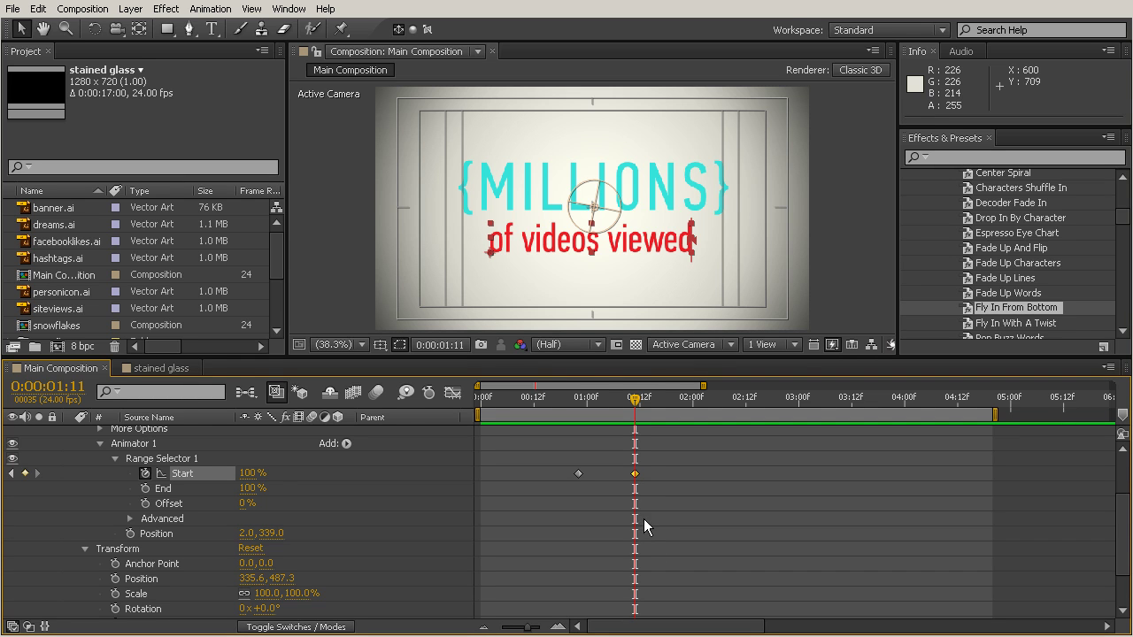
left_click_drag(635, 398, 488, 422)
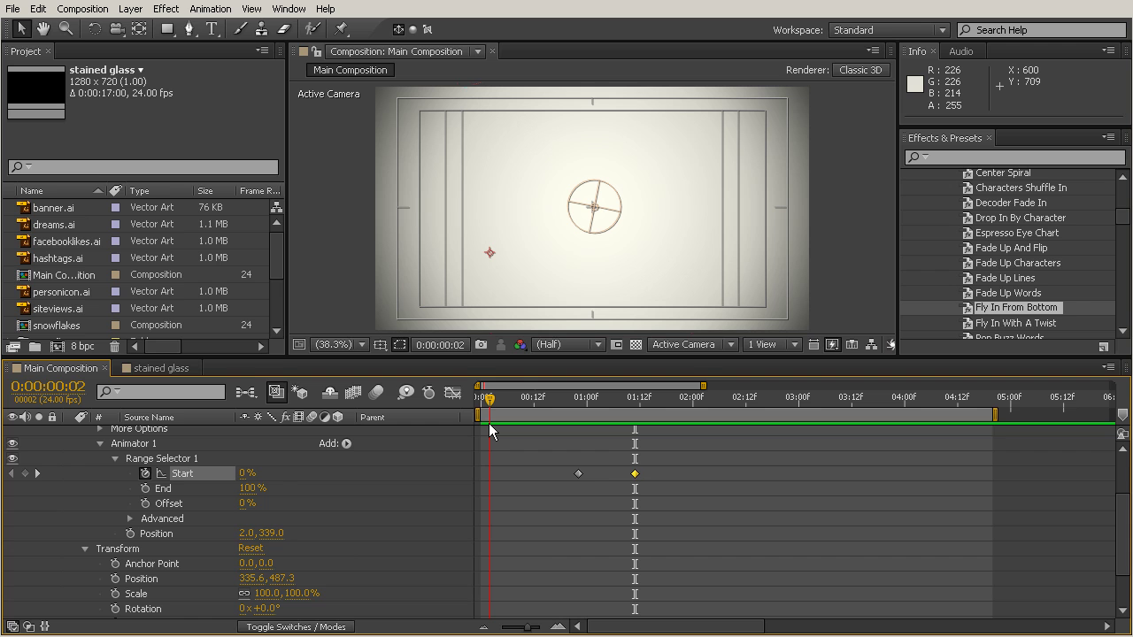
left_click_drag(488, 423, 663, 506)
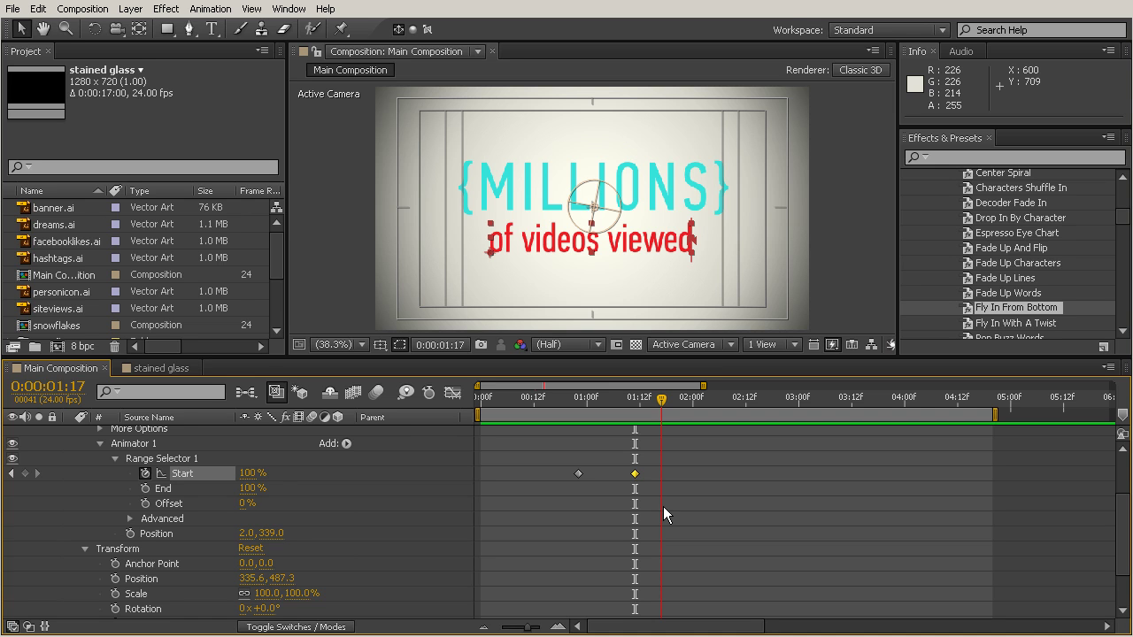
left_click_drag(664, 503, 611, 536)
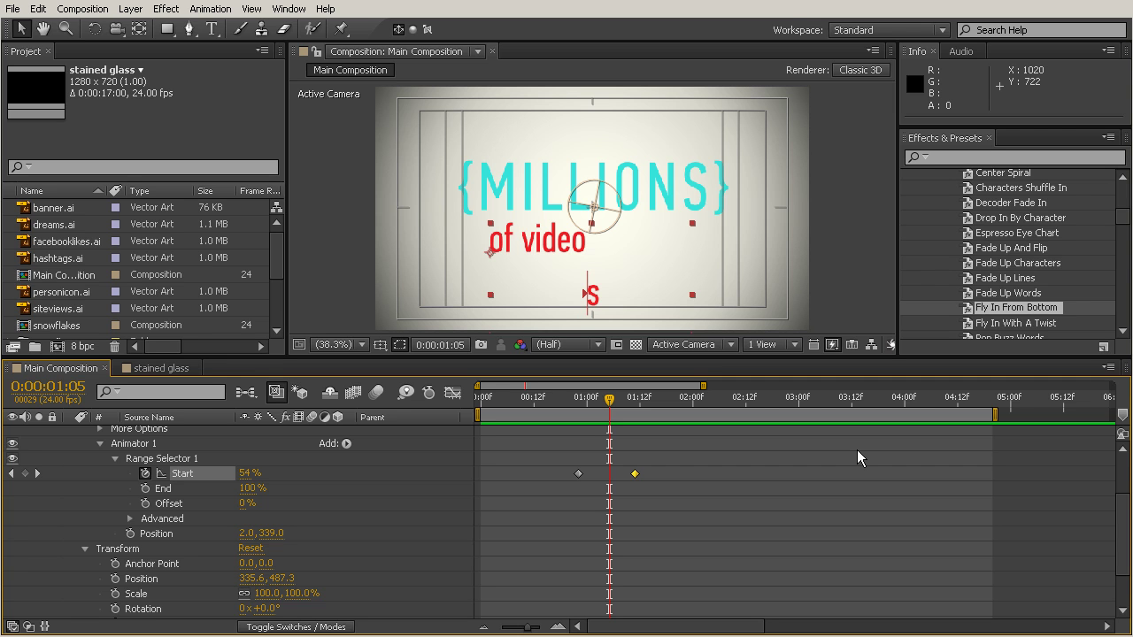
key("space")
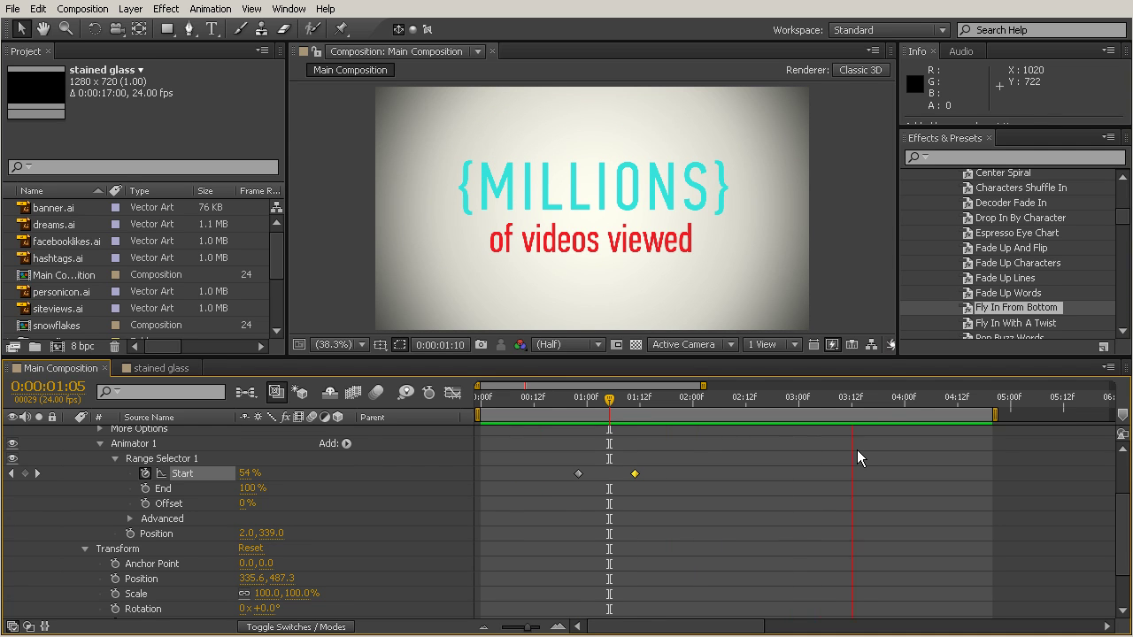
key("space")
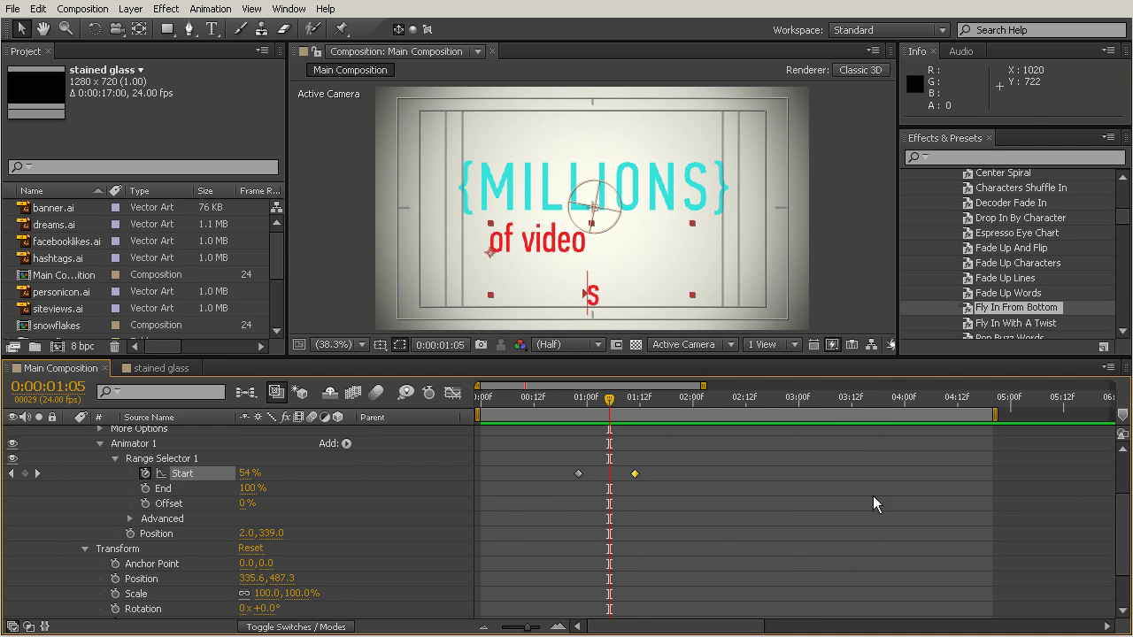
Step: Bring the "of videos viewed" layer into view in the timeline and go to 0:00:03:00
scroll(855, 509, "down", 2)
scroll(860, 491, "up", 5)
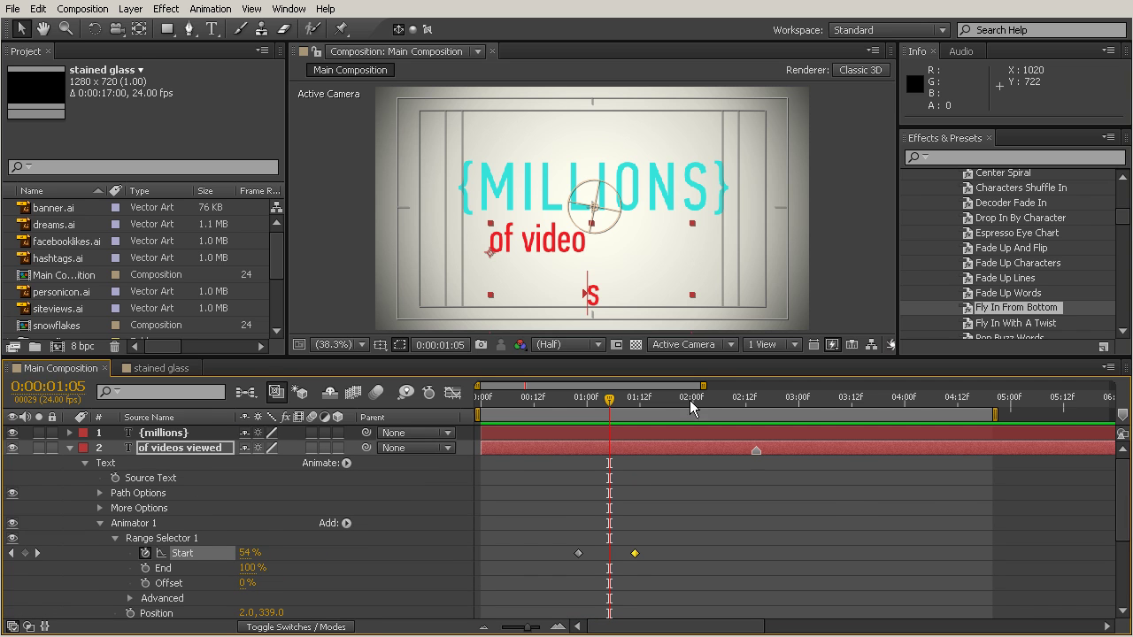
left_click_drag(610, 409, 808, 573)
key("Page_Up")
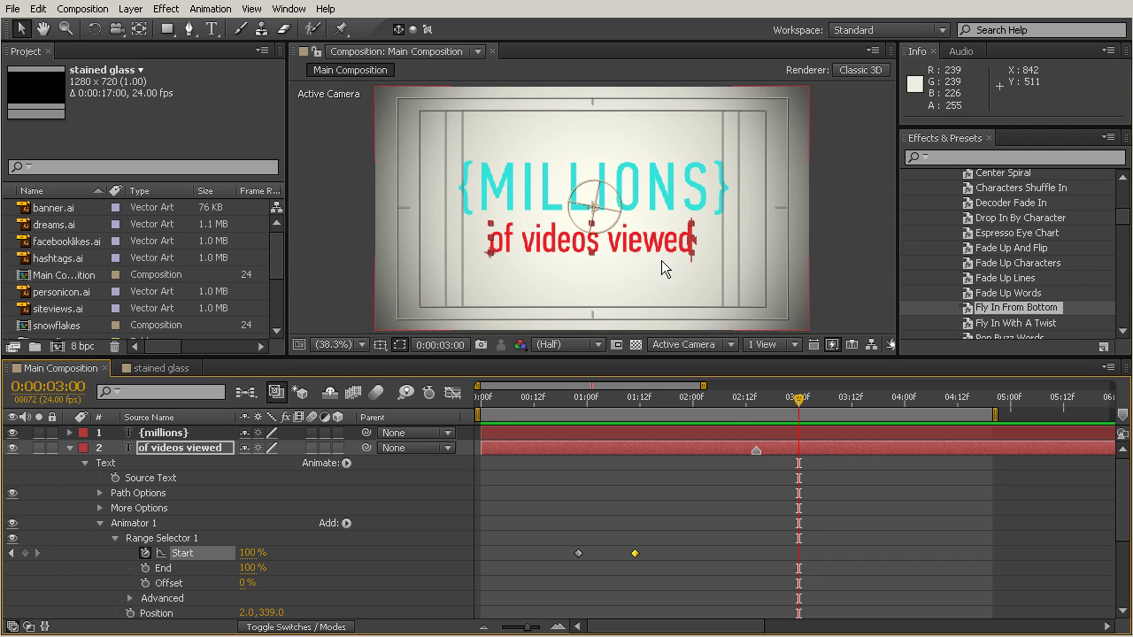
Step: Try moving the "of videos viewed" text below the frame at 0:00:03:00 and undo the move
left_click_drag(660, 237, 665, 361)
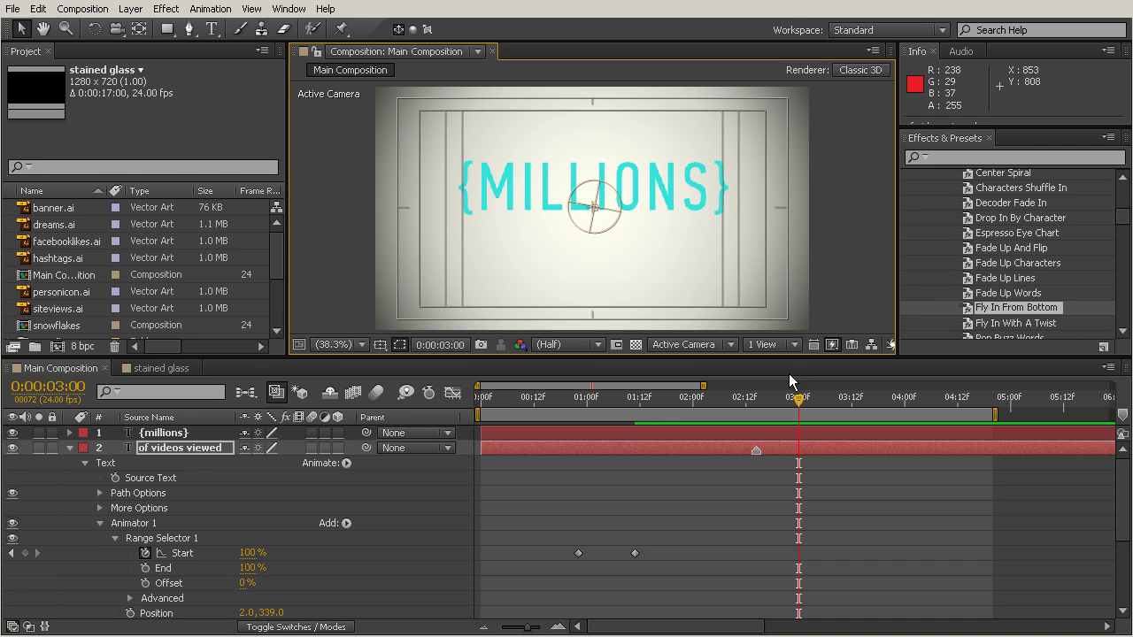
left_click_drag(799, 399, 701, 478)
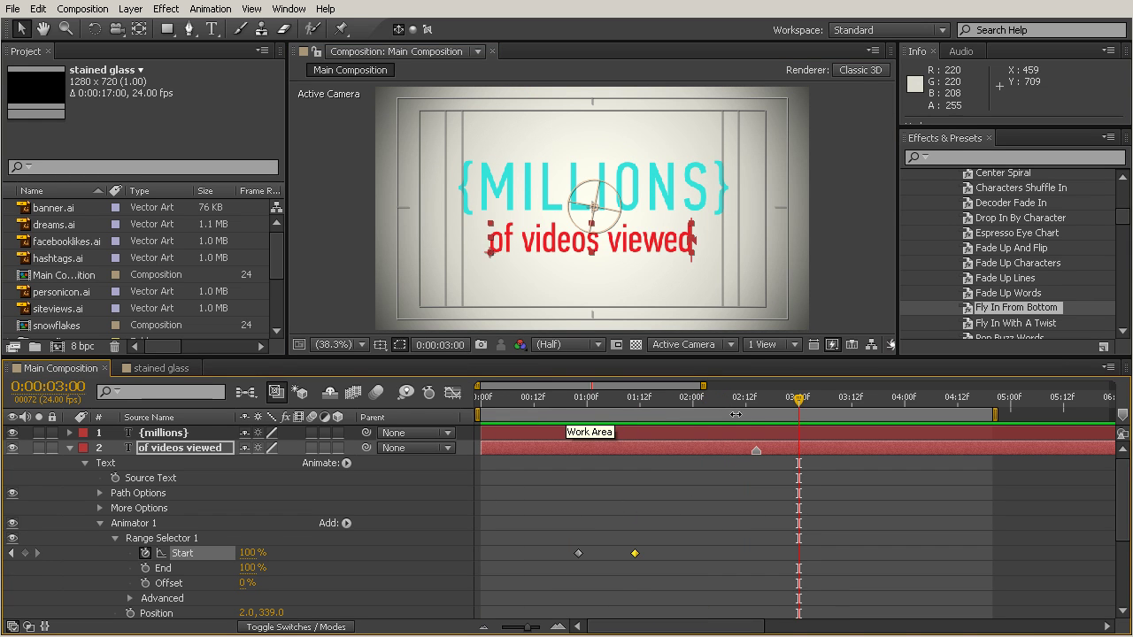
Step: Keyframe the layer's Transform Position at 0:00:03:00 and move the text below the frame to 335.6, 826.4 at 0:00:03:12, then return to 0:00:03:00
scroll(684, 497, "down", 4)
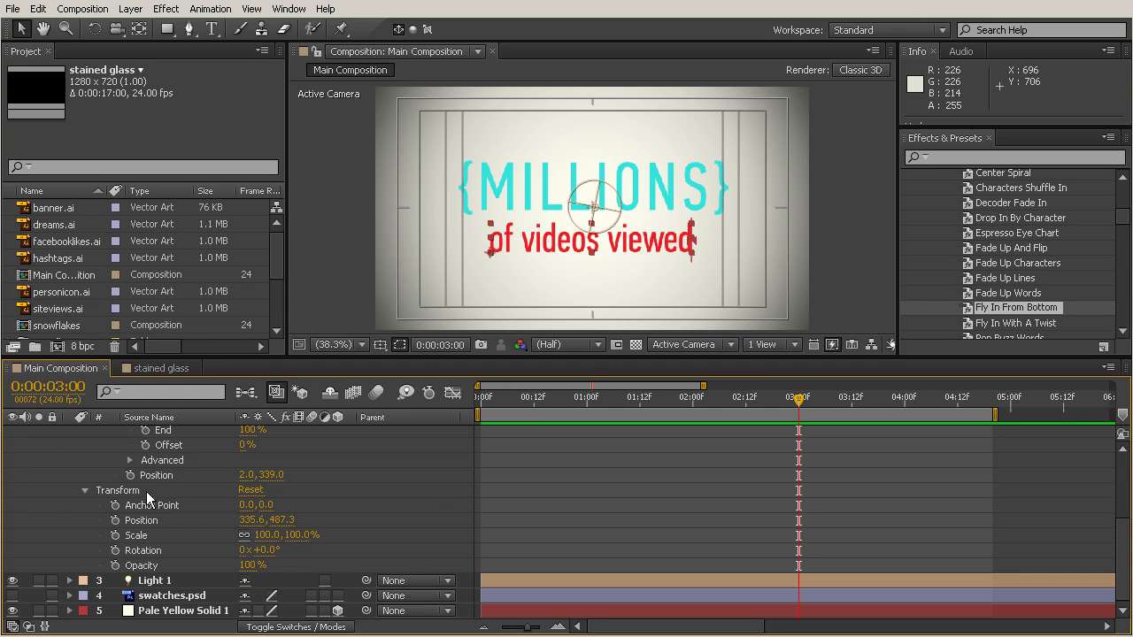
left_click(114, 521)
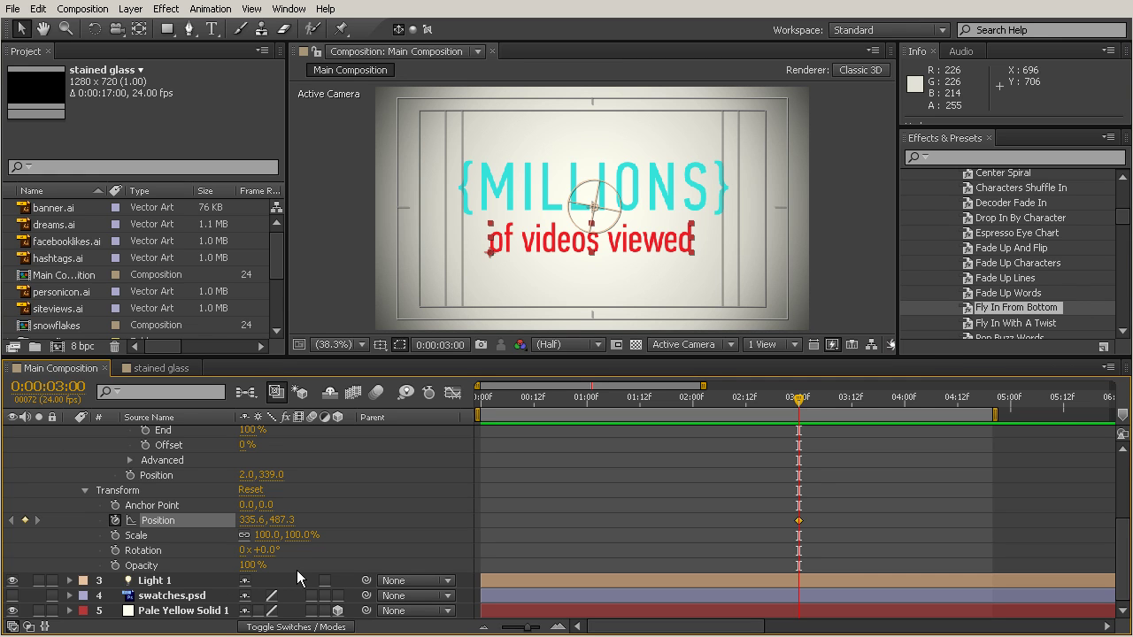
key("shift+Page_Down")
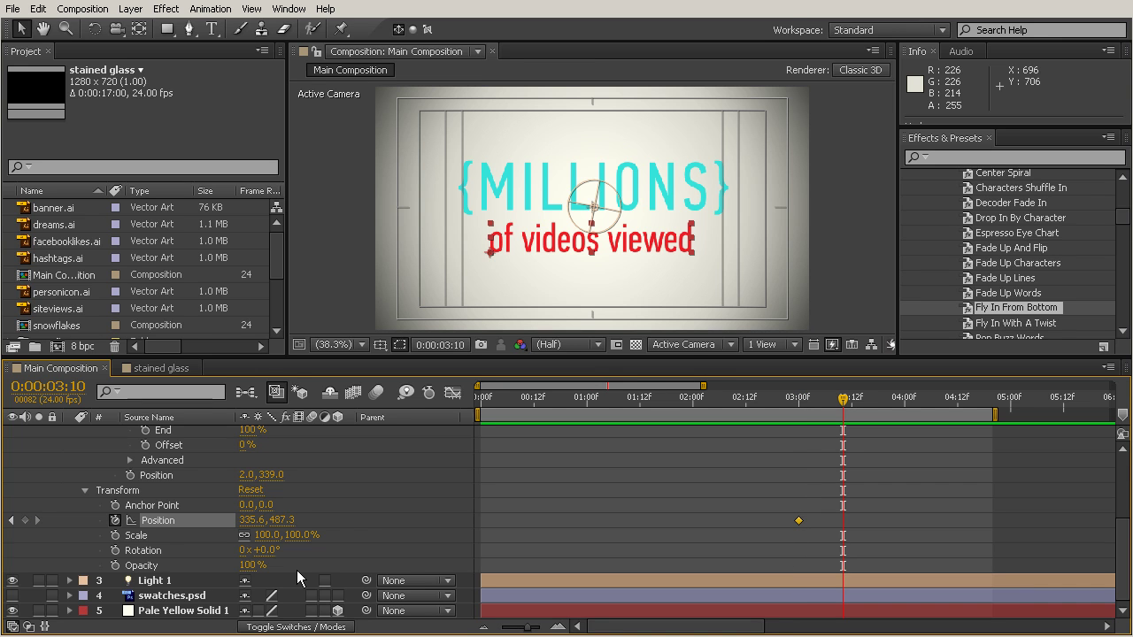
key("Page_Down")
key("Page_Down")
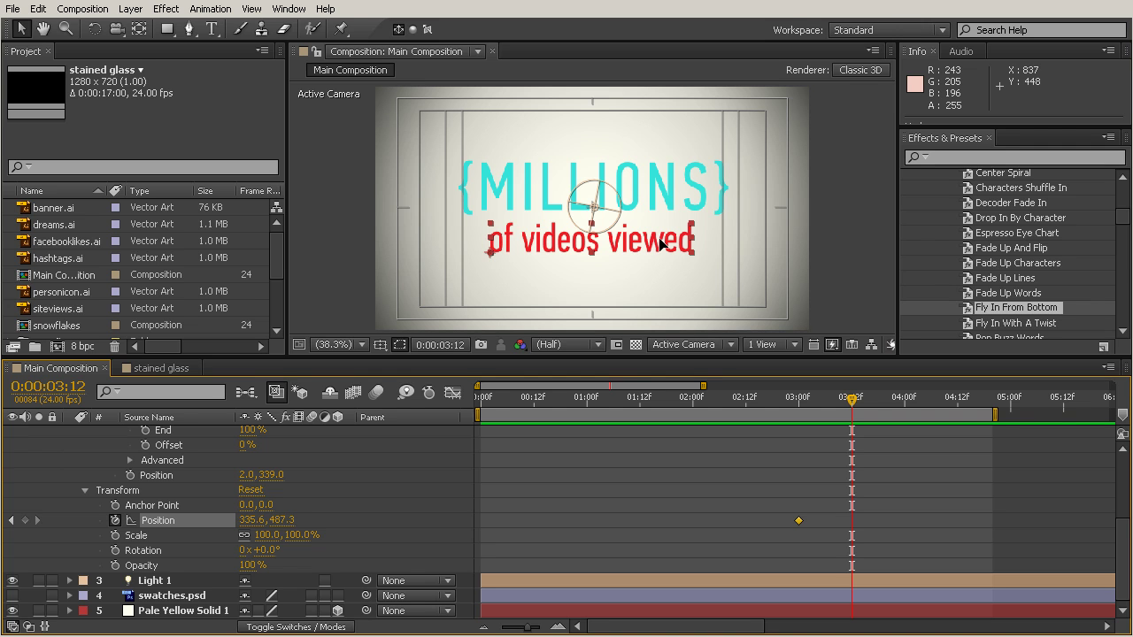
left_click_drag(659, 243, 688, 360)
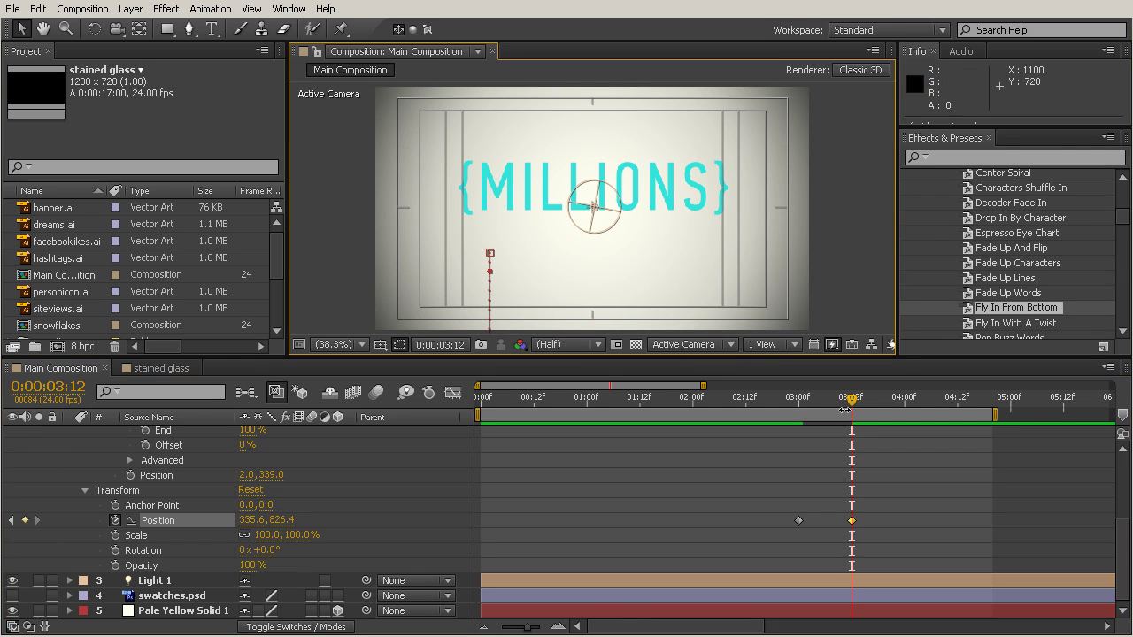
left_click_drag(852, 405, 797, 532)
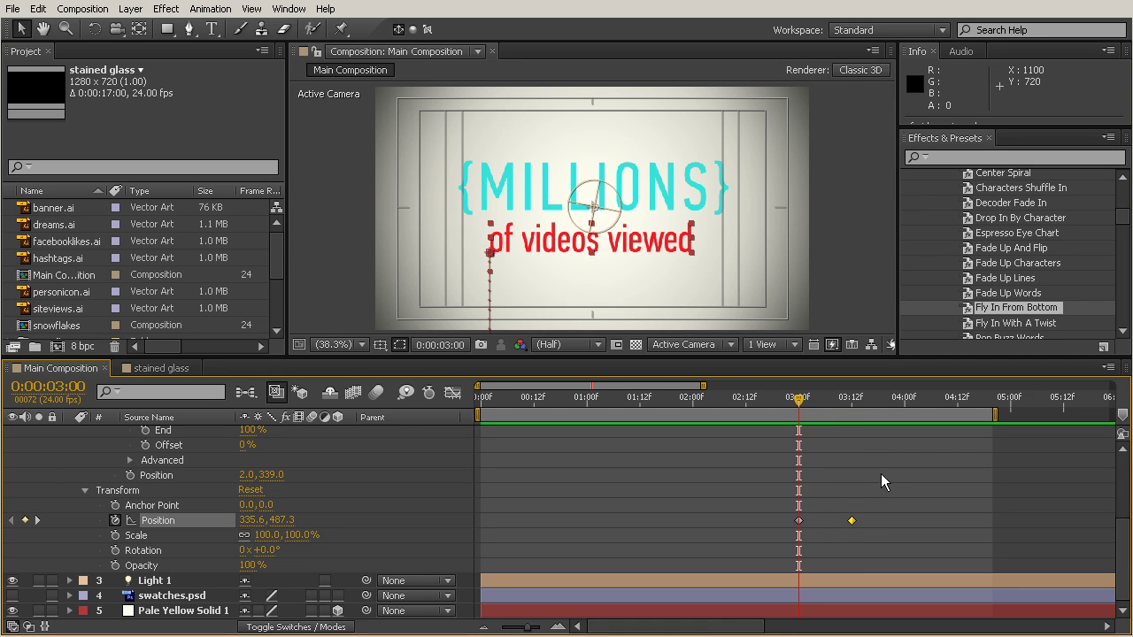
Step: Collapse the Animate In text presets and expand the Animate Out category to examine its presets
left_click_drag(1124, 227, 1124, 215)
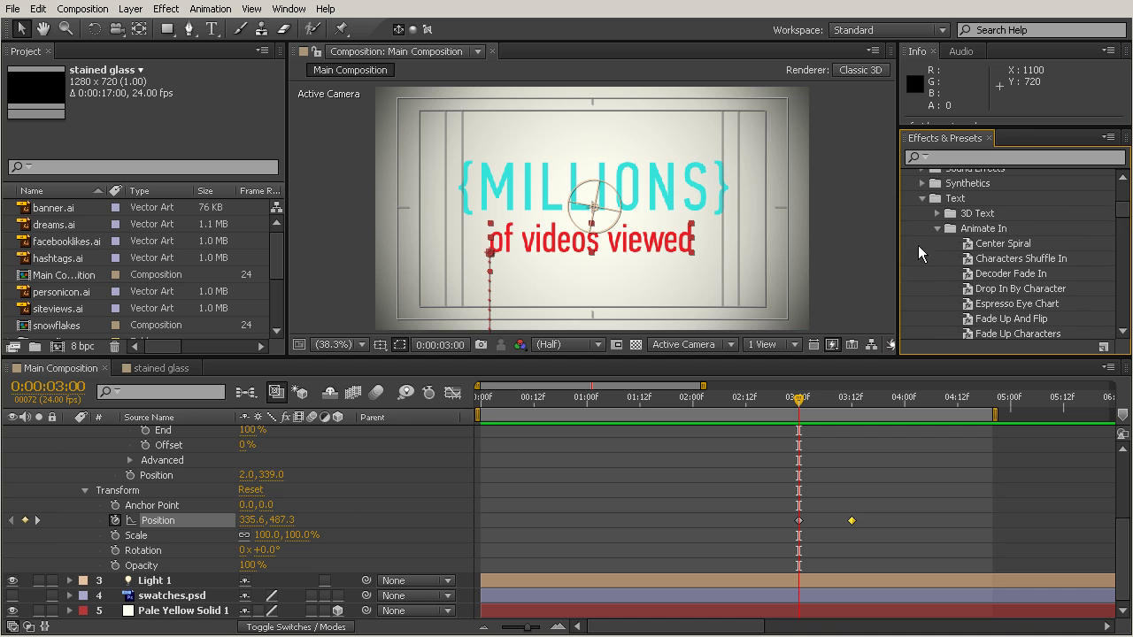
left_click(936, 228)
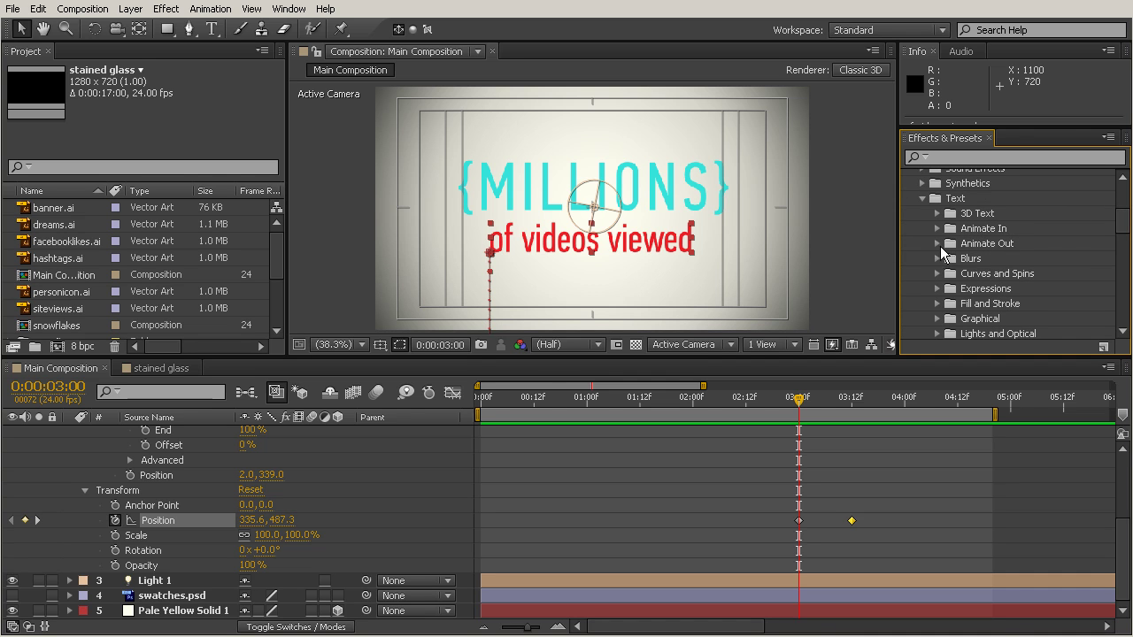
left_click(937, 243)
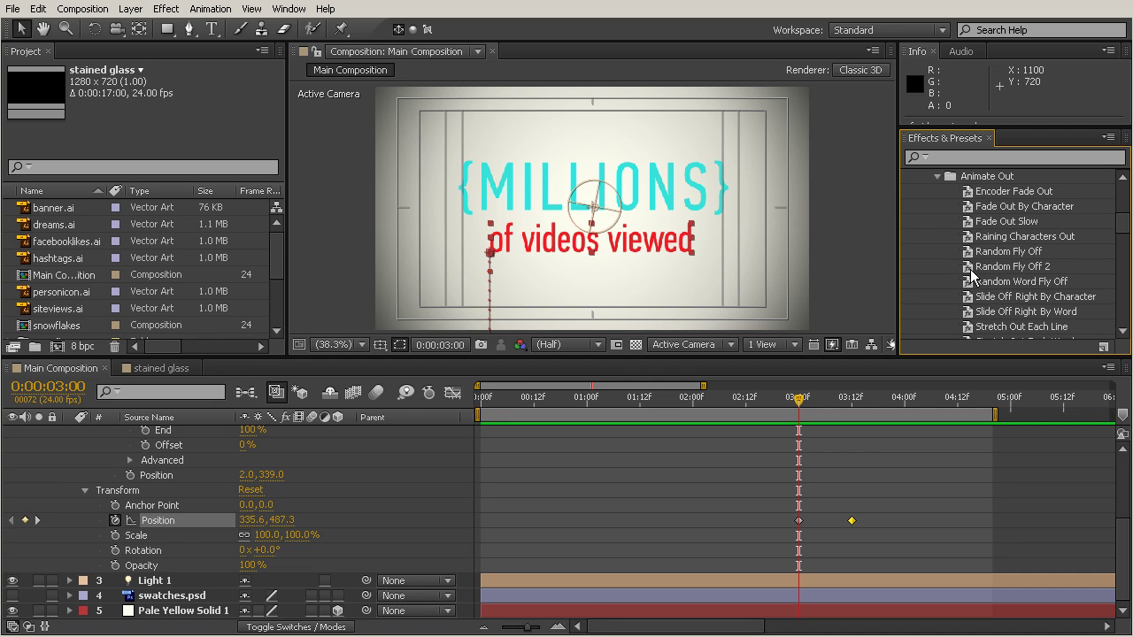
Step: Apply the Fade Out Slow preset to the {millions} text layer at 0:00:03:00
left_click(996, 222)
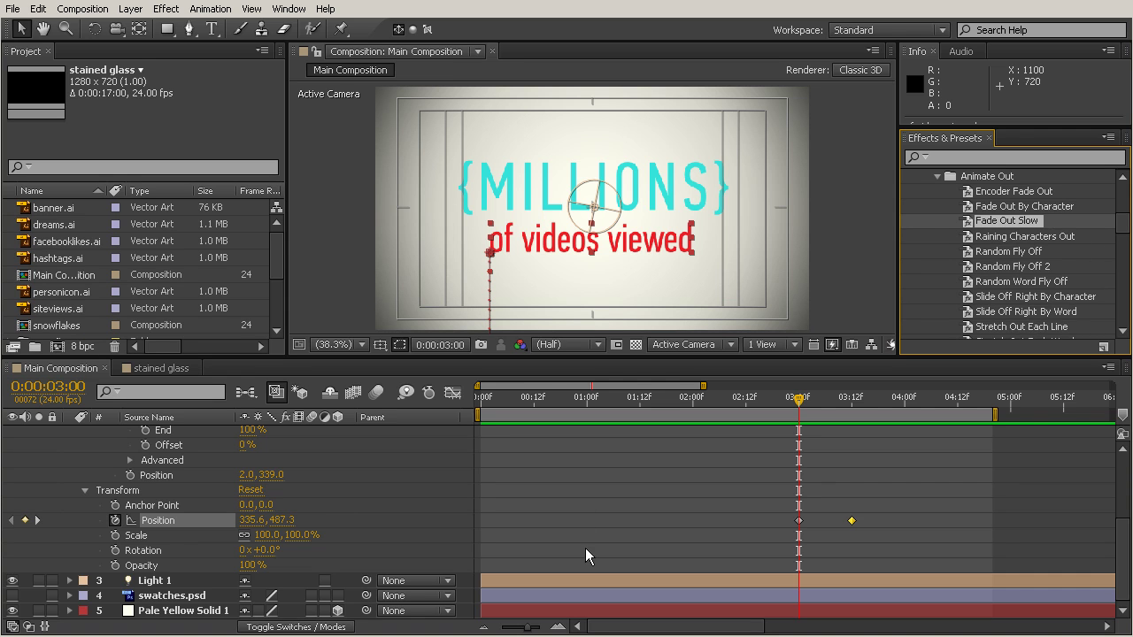
scroll(811, 497, "up", 5)
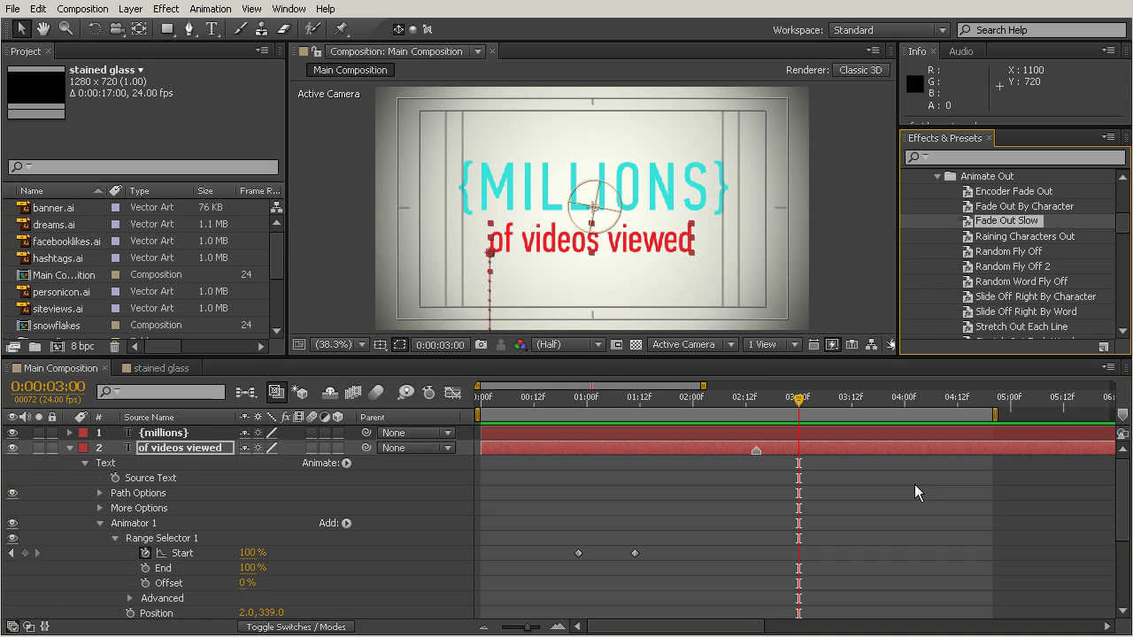
scroll(914, 484, "down", 3)
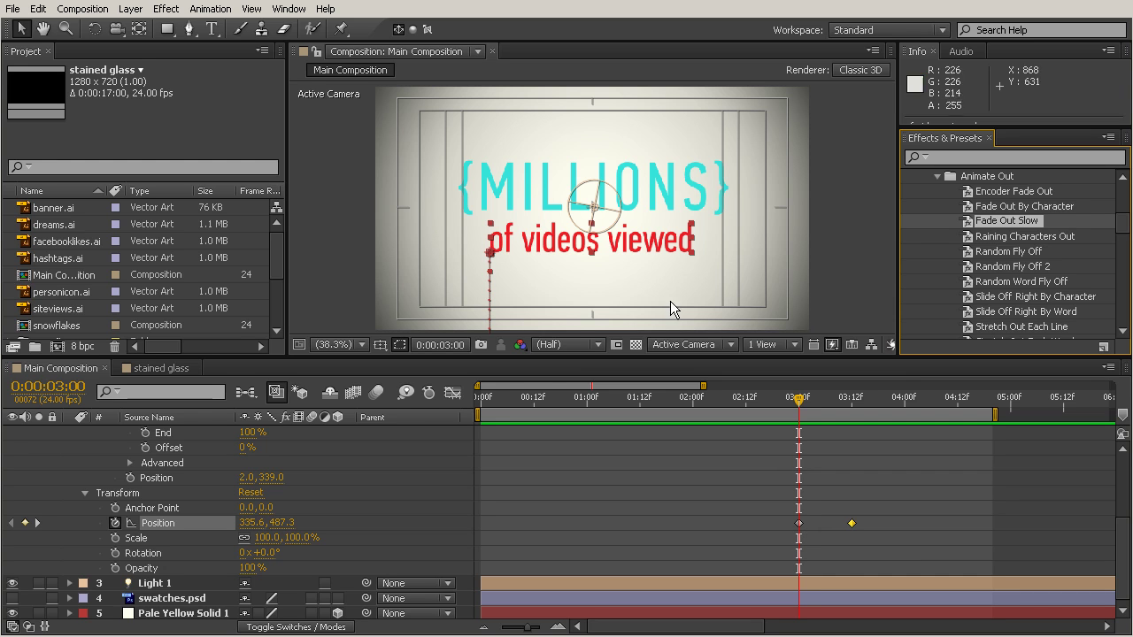
scroll(913, 494, "up", 3)
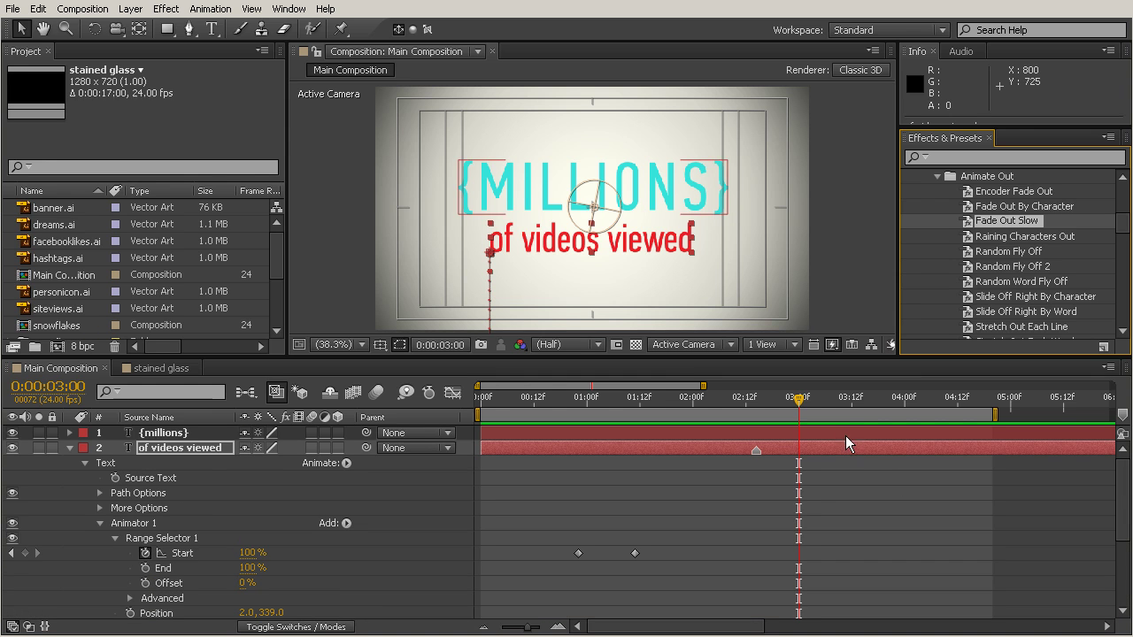
left_click(818, 432)
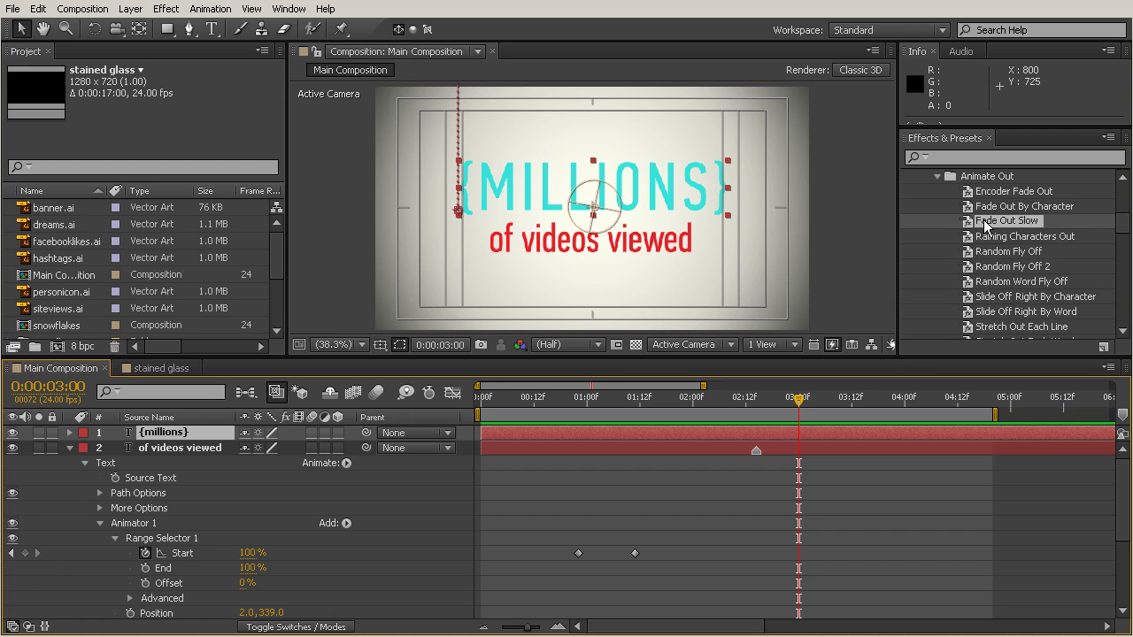
left_click_drag(985, 227, 809, 429)
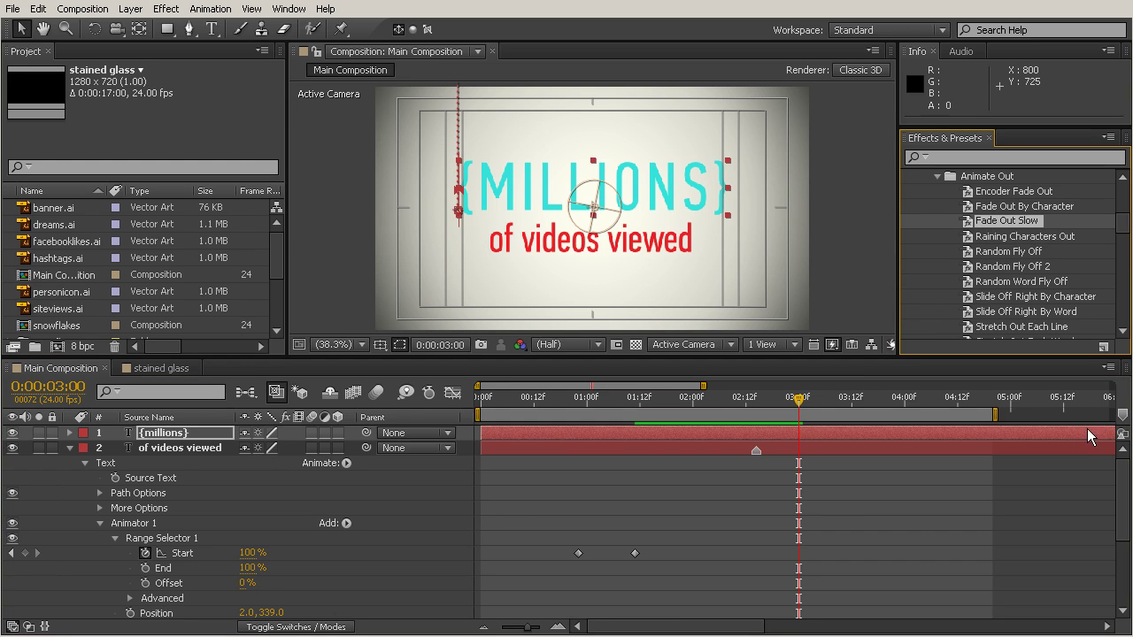
Step: Expand the {millions} layer's Text, Animator 1 and Range Selector 1 properties to examine the preset's Offset keyframes
left_click(69, 433)
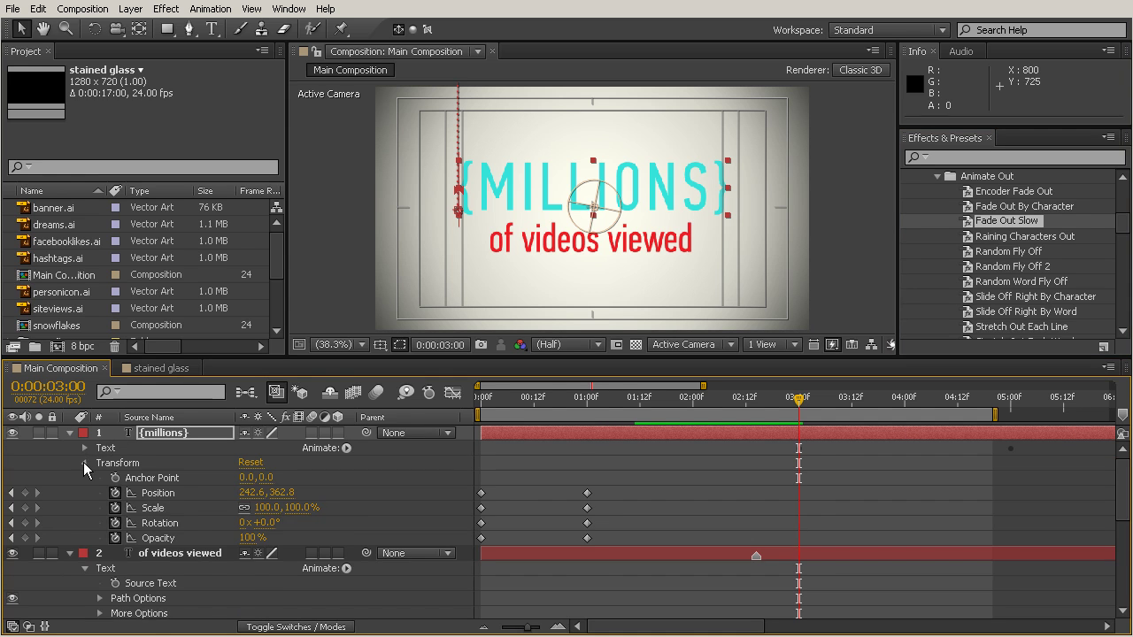
left_click(84, 463)
left_click(85, 464)
left_click(81, 448)
left_click(85, 448)
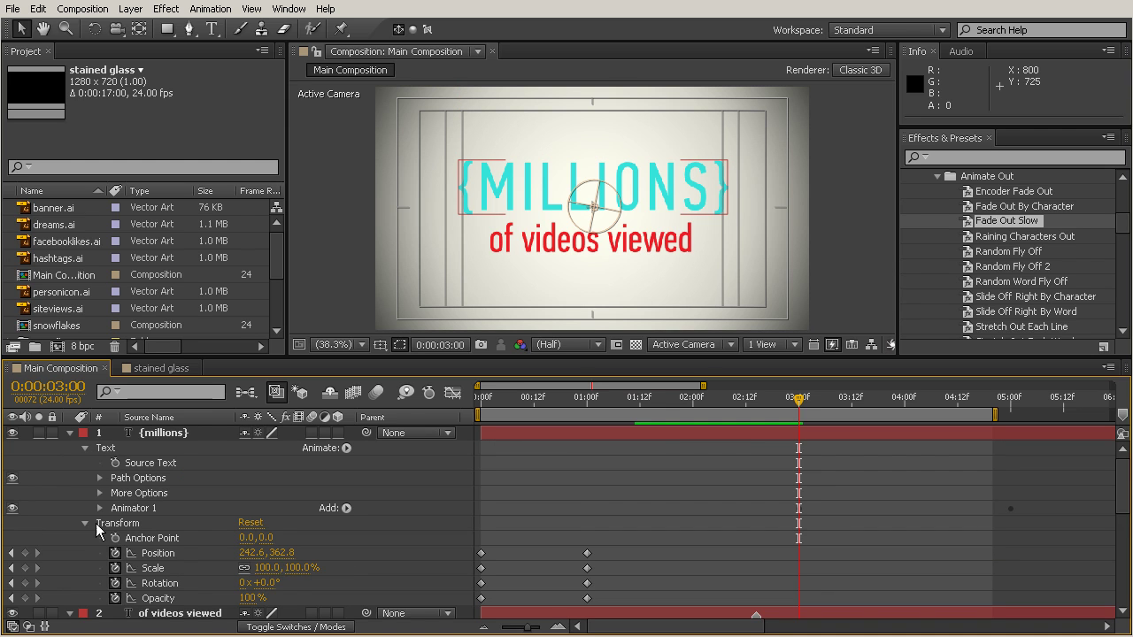
left_click(99, 508)
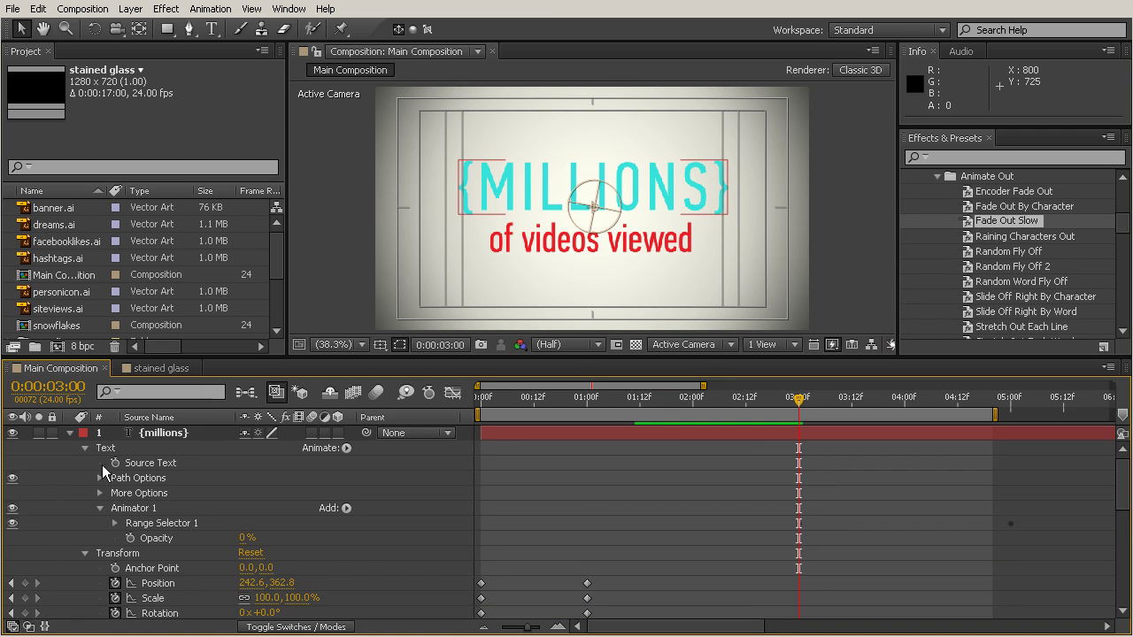
left_click(116, 523)
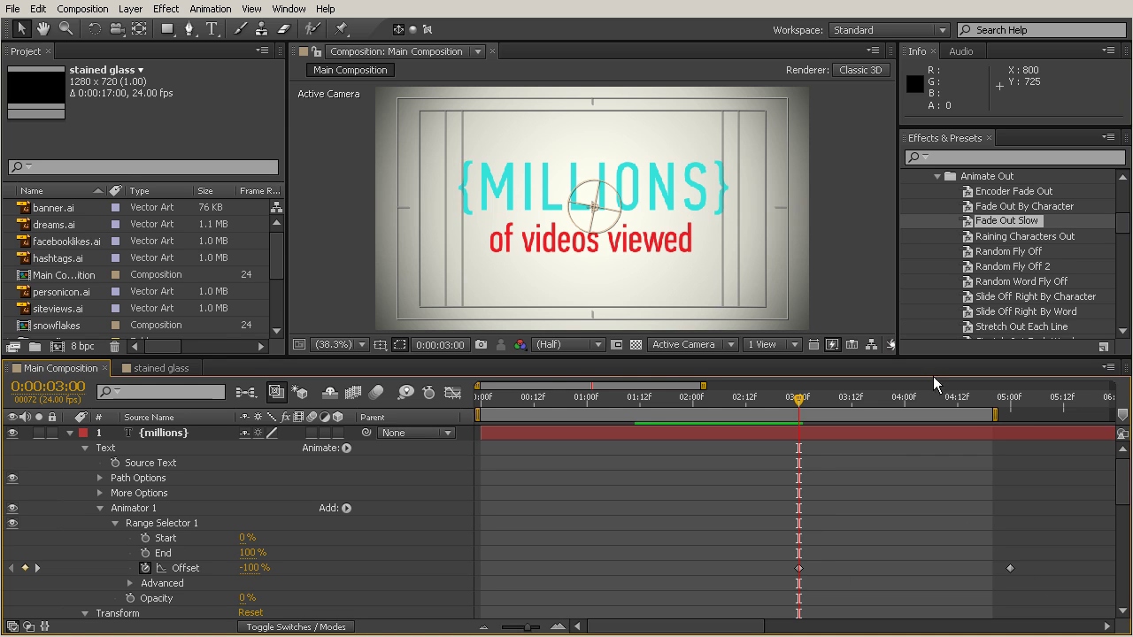
Step: Show the full composition duration in the timeline and extend the work area's end to just before 8 seconds
left_click_drag(530, 628, 481, 628)
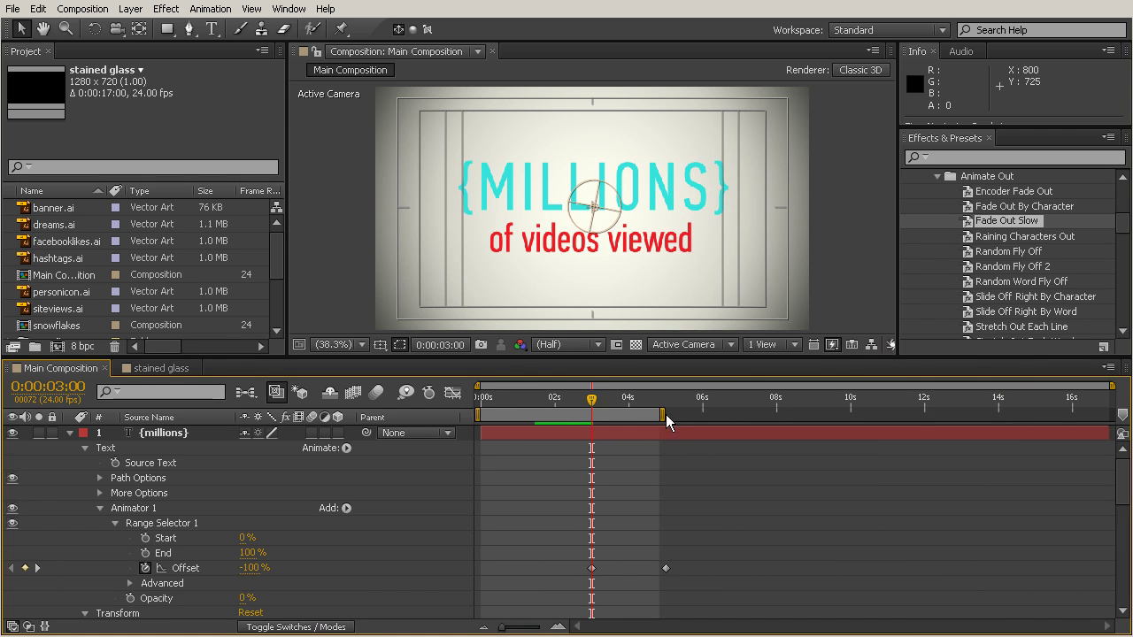
left_click_drag(663, 423, 771, 426)
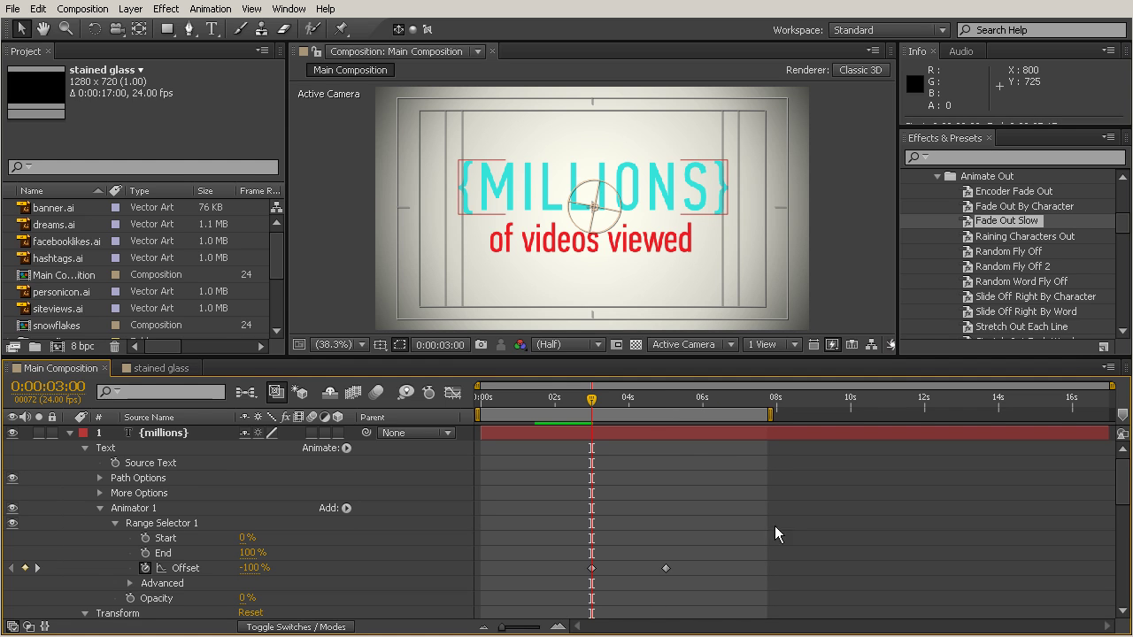
scroll(723, 486, "down", 4)
scroll(724, 488, "up", 5)
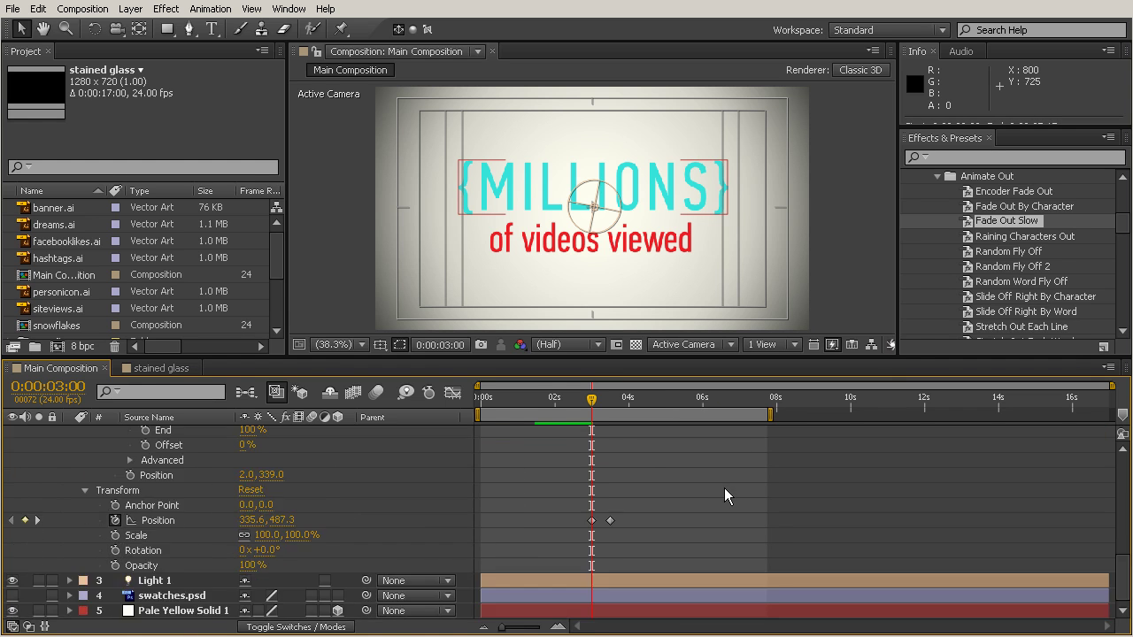
Step: Scrub between 0:00:02:18 and 0:00:05:01 to review the {millions} fade-out against its Range Selector Offset keyframes
left_click_drag(591, 400, 628, 586)
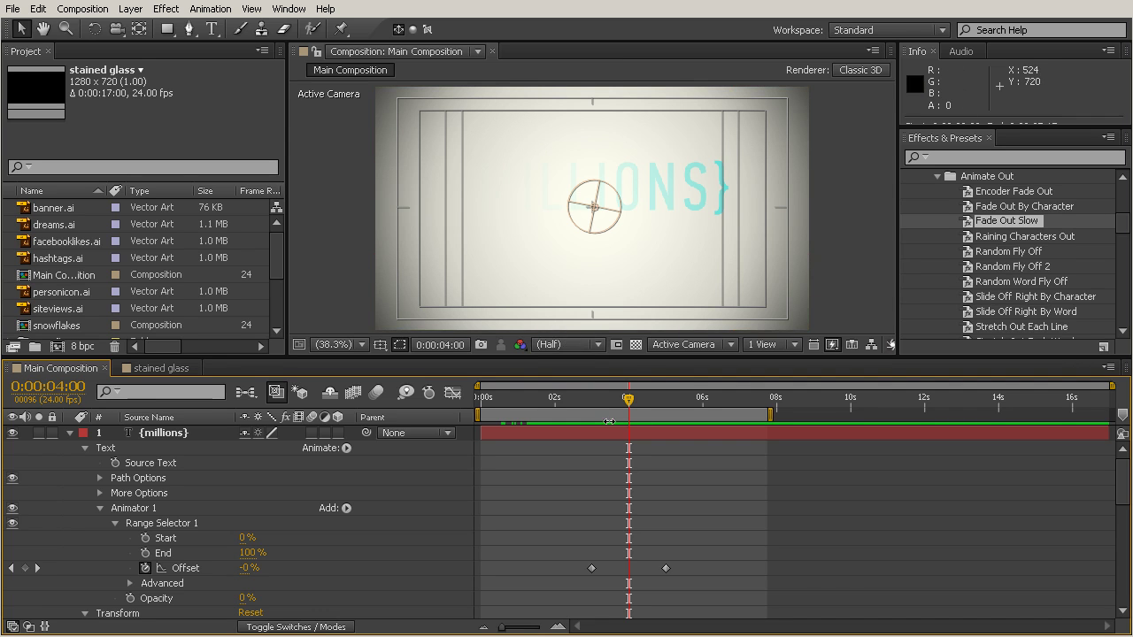
left_click_drag(629, 400, 620, 466)
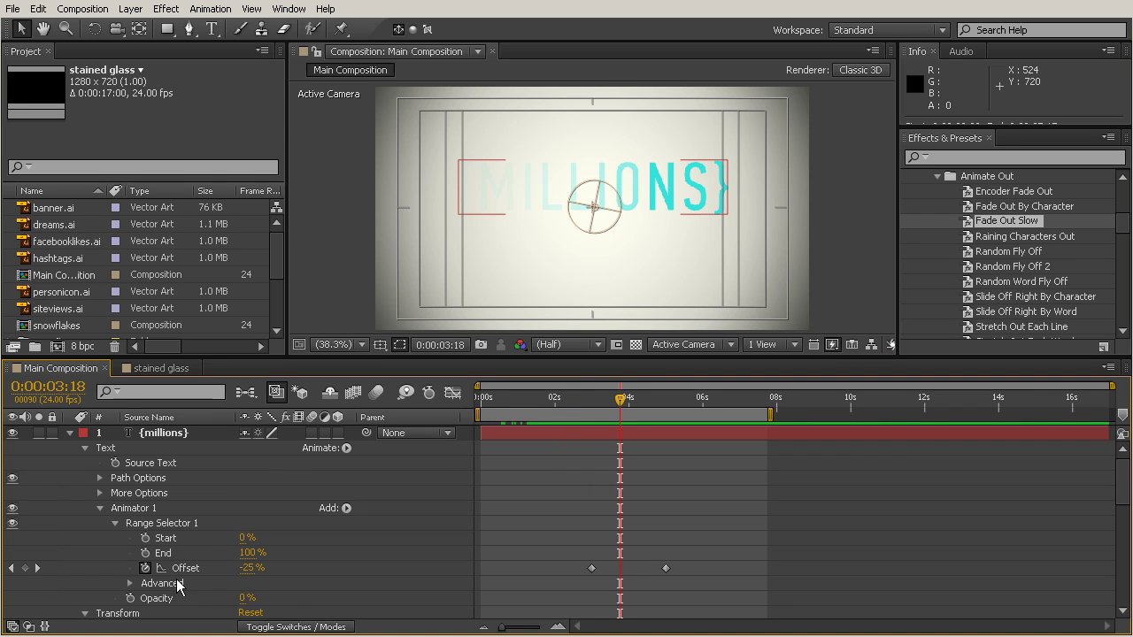
mouse_move(562, 451)
left_mouse_down()
mouse_move(656, 450)
mouse_move(583, 451)
left_mouse_up()
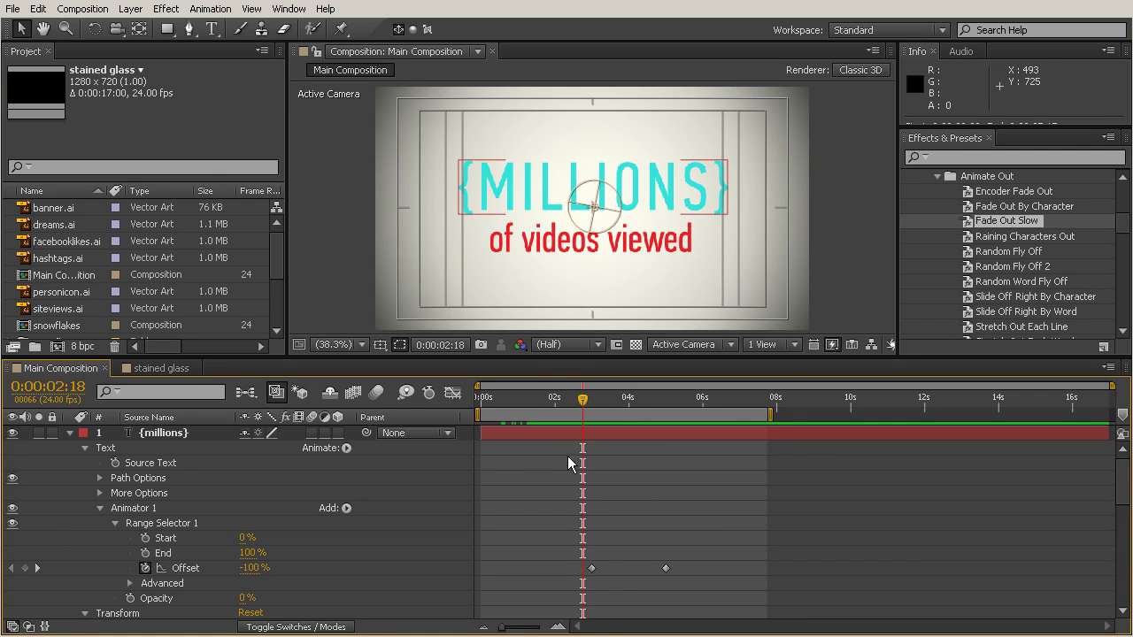
left_click_drag(584, 401, 667, 425)
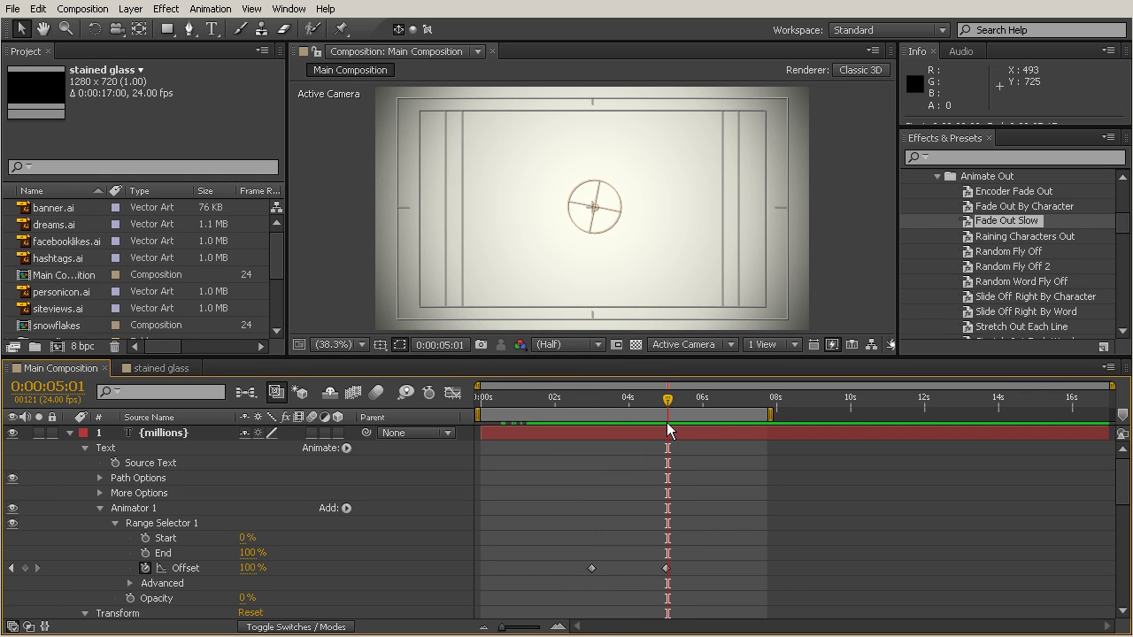